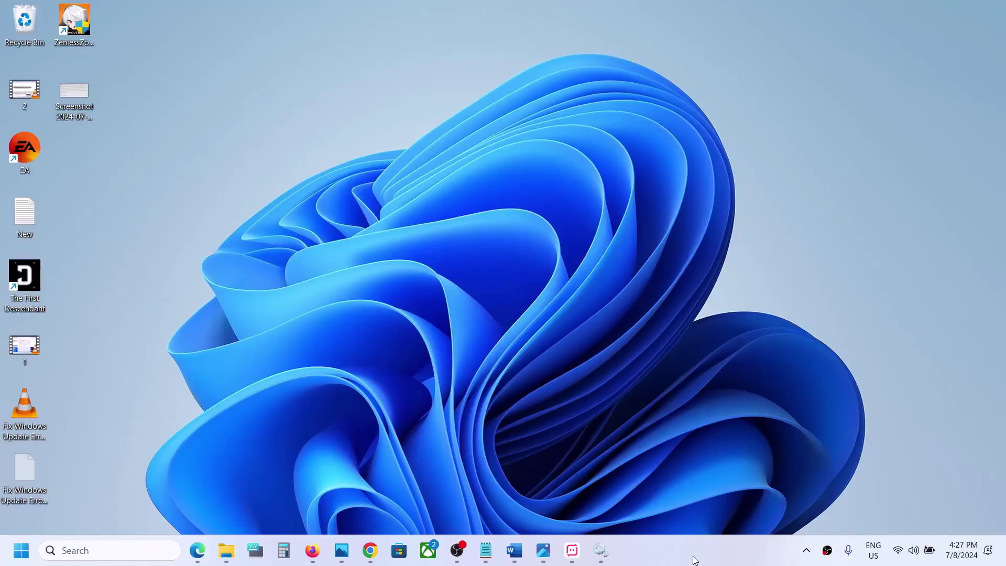
# Step: Bring the Word fix notes forward and select error code 0x800703f1 in the title
pyautogui.click(514, 550)
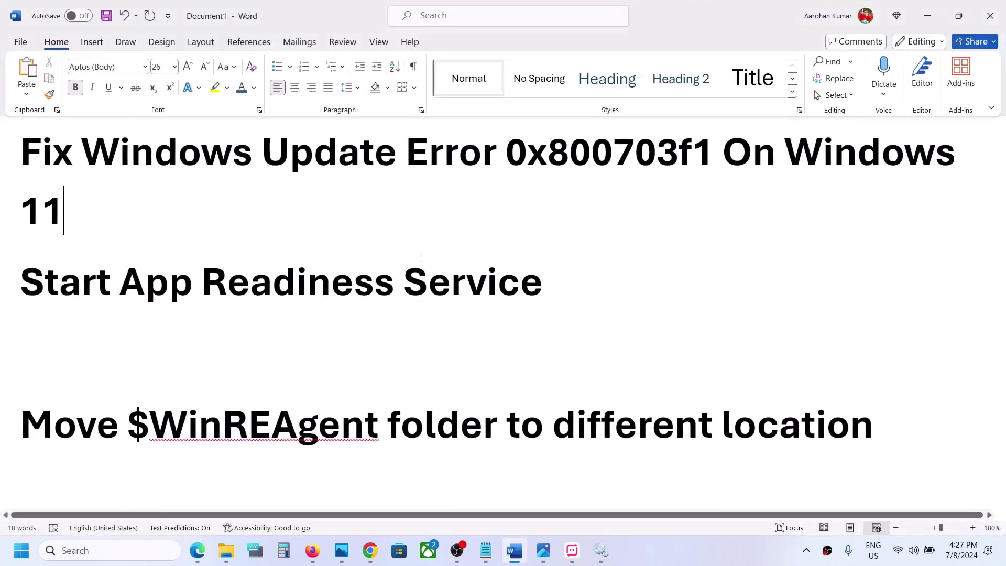
pyautogui.moveTo(514, 157); pyautogui.dragTo(710, 156)
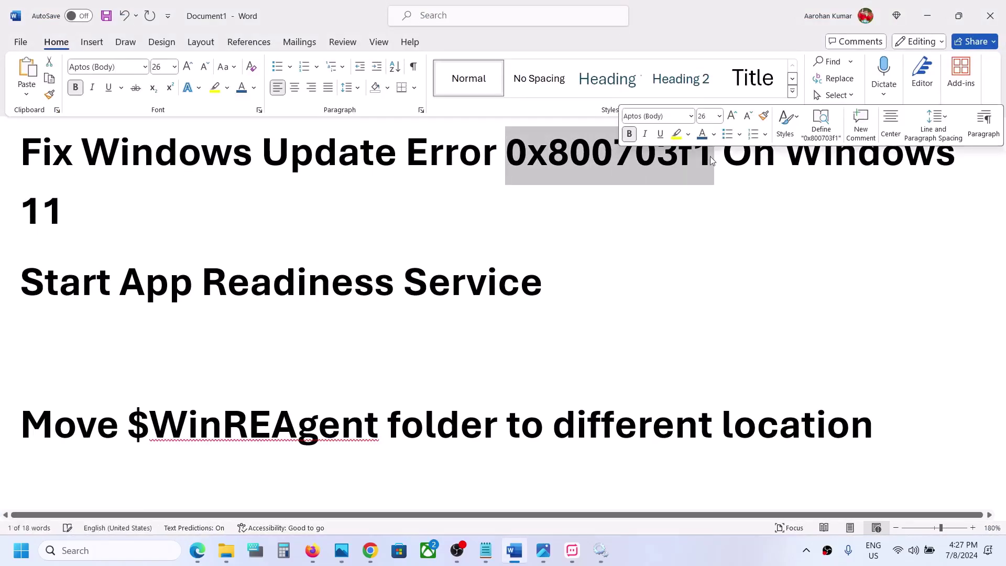
pyautogui.click(657, 156)
pyautogui.moveTo(786, 151); pyautogui.dragTo(858, 152)
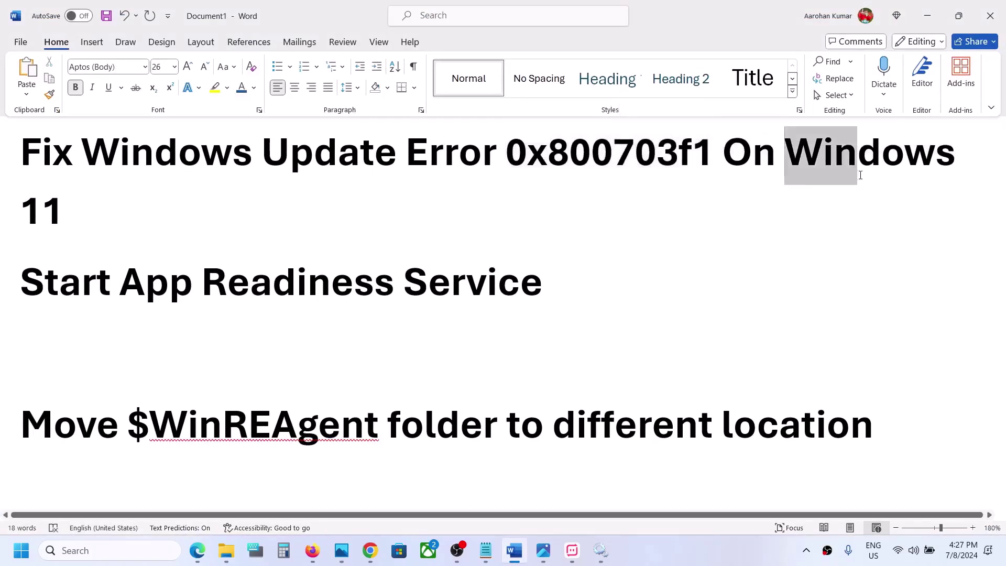
pyautogui.doubleClick(608, 153)
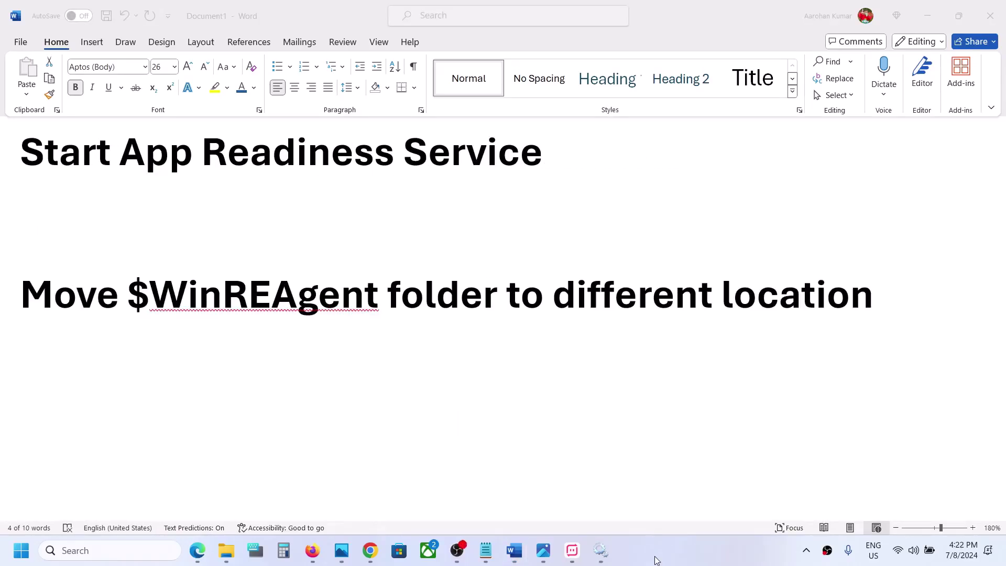
# Step: Open Services and set App Readiness startup type to Automatic, applying the change
pyautogui.click(21, 551)
pyautogui.write('se')
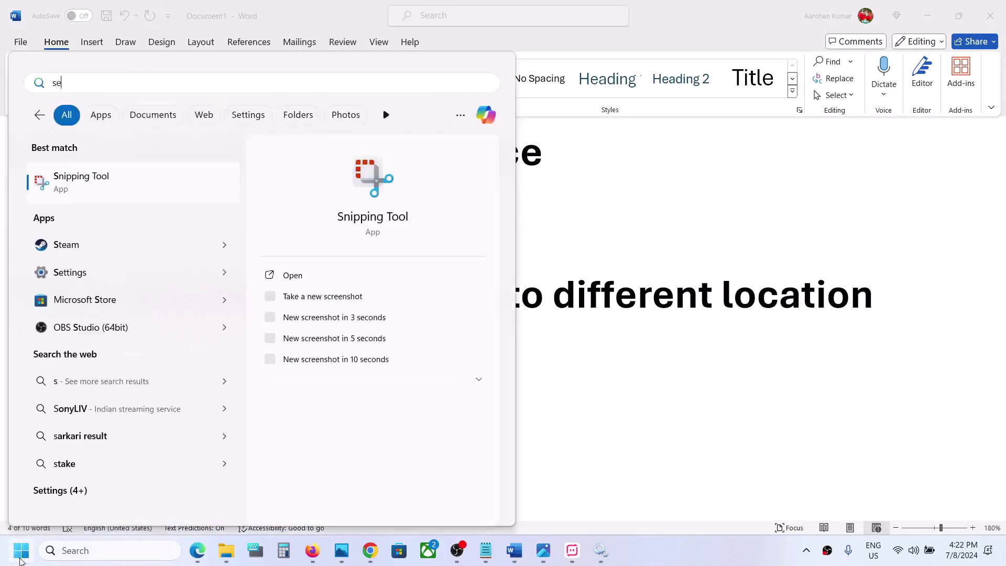
pyautogui.write('rvices')
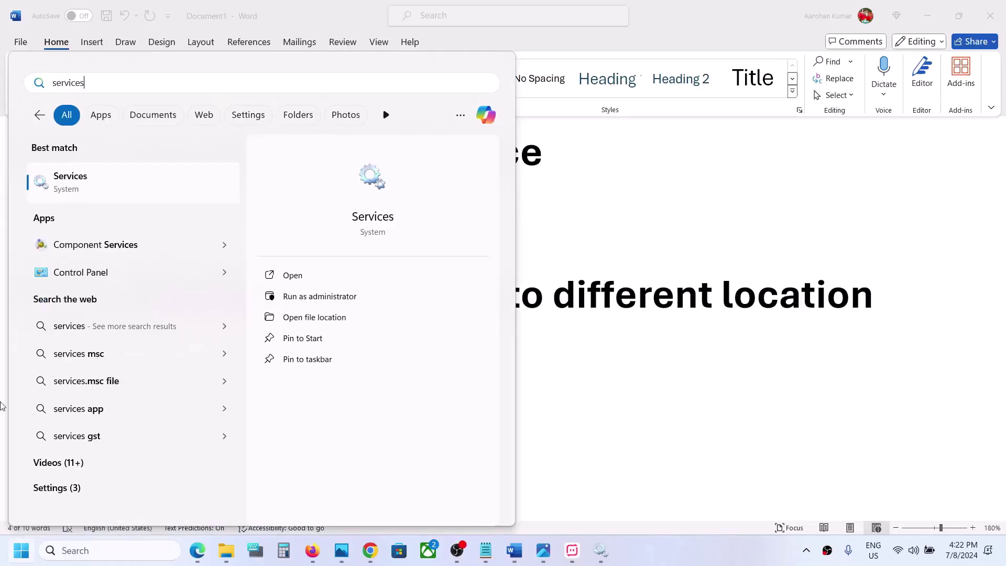
pyautogui.click(102, 176)
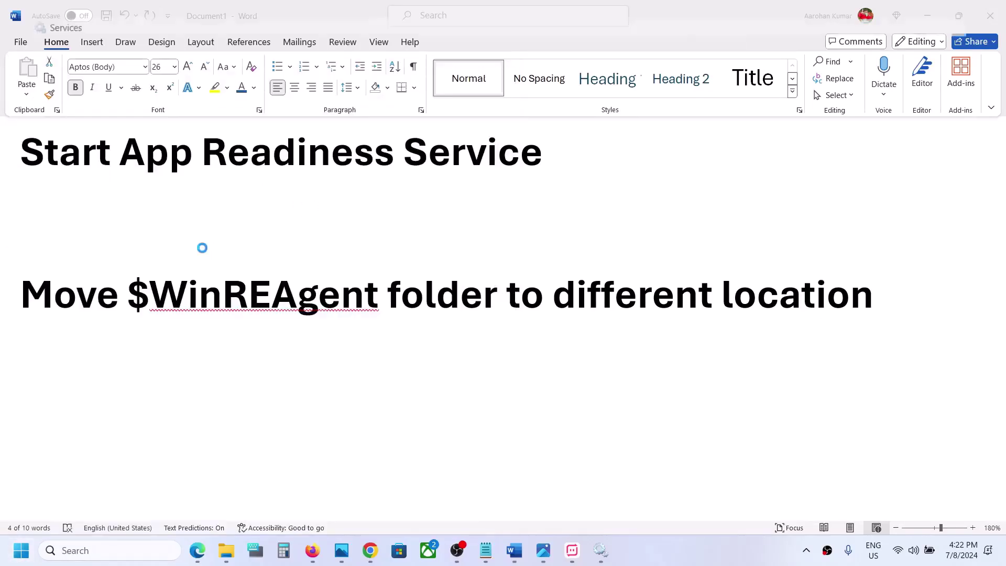
pyautogui.click(264, 141)
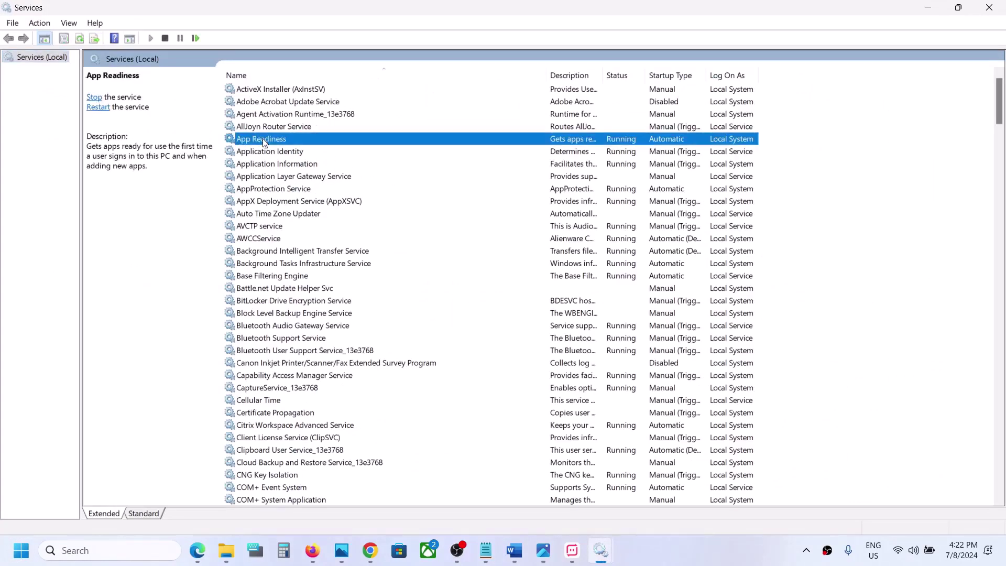
pyautogui.doubleClick(309, 141)
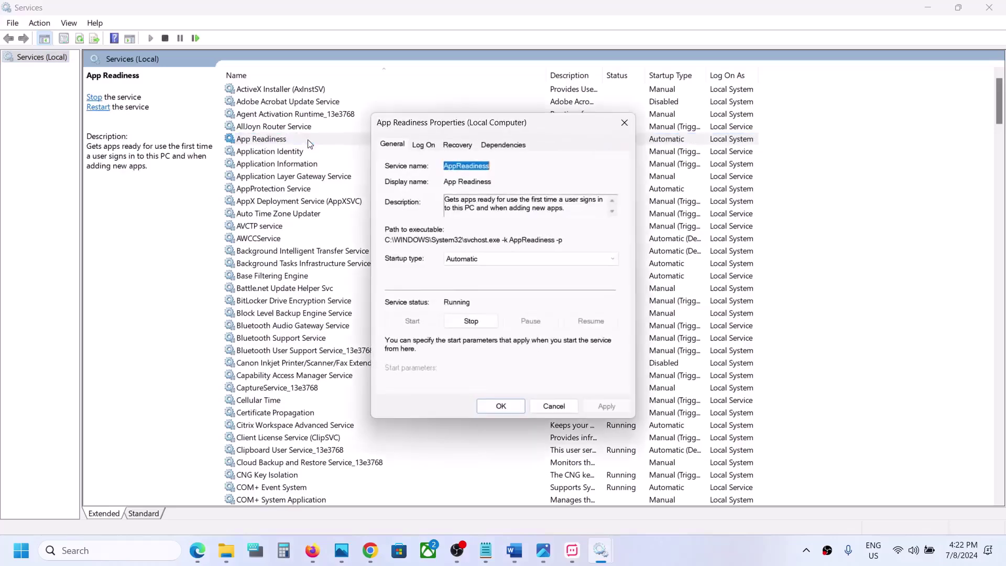
pyautogui.click(512, 262)
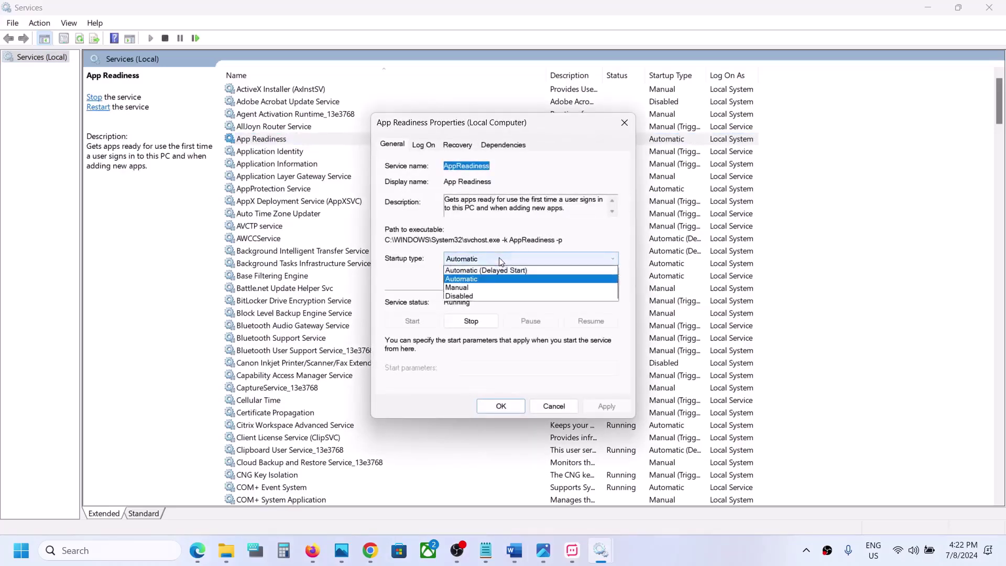
pyautogui.click(480, 284)
pyautogui.click(606, 405)
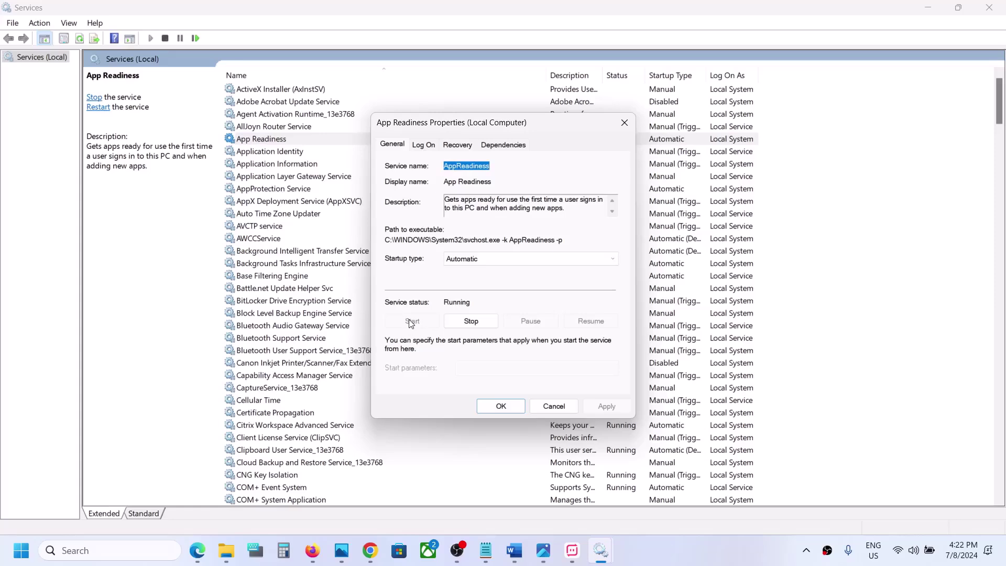
pyautogui.click(493, 406)
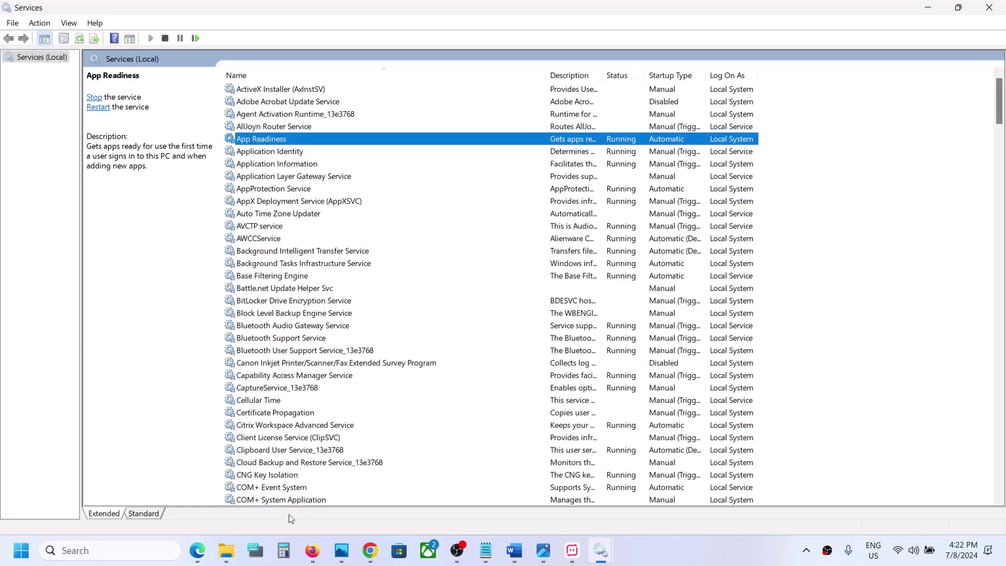
# Step: Open the OS (C:) drive in File Explorer and show hidden items to reveal $WinREAgent
pyautogui.rightClick(231, 540)
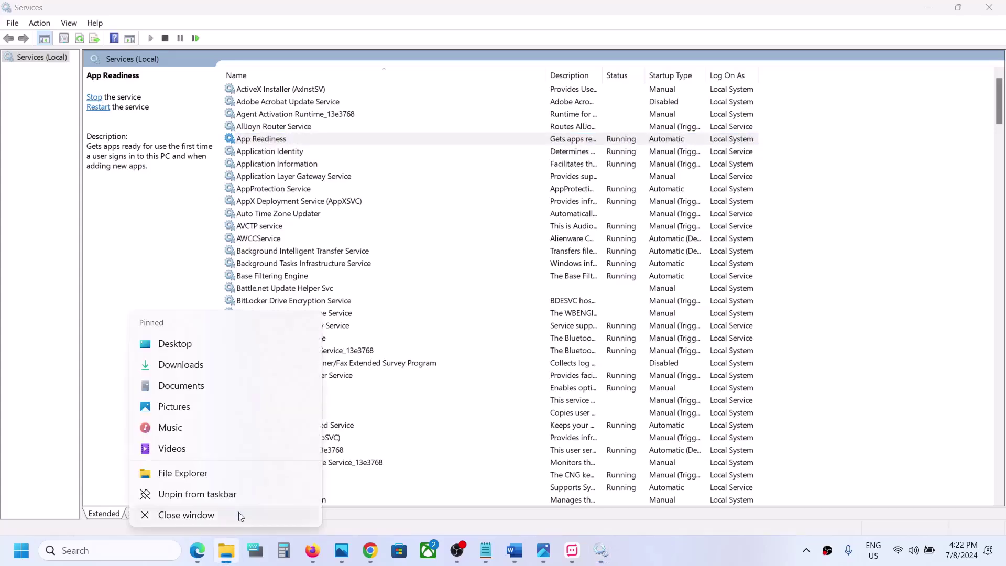
pyautogui.click(189, 476)
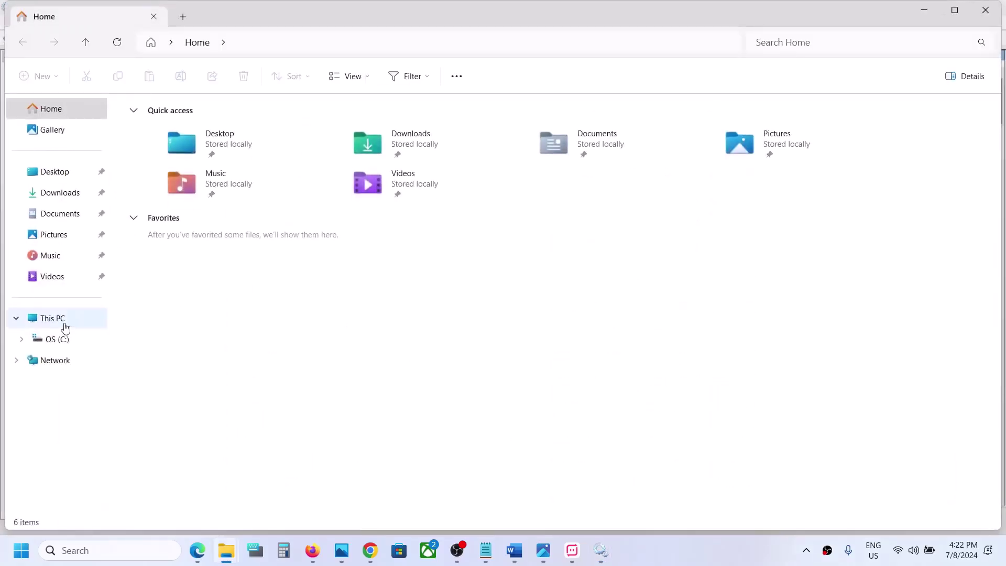
pyautogui.click(65, 328)
pyautogui.doubleClick(207, 148)
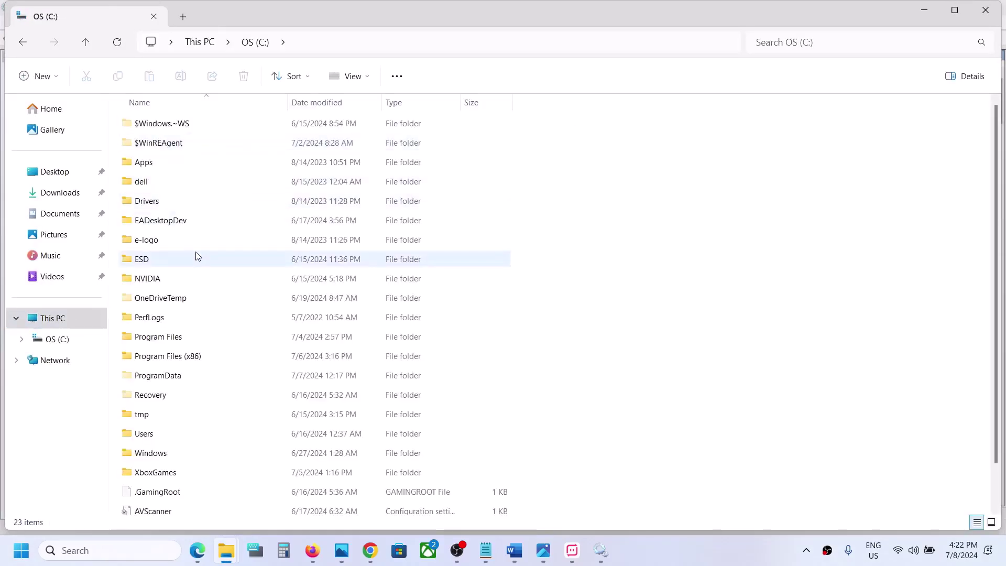
pyautogui.click(143, 145)
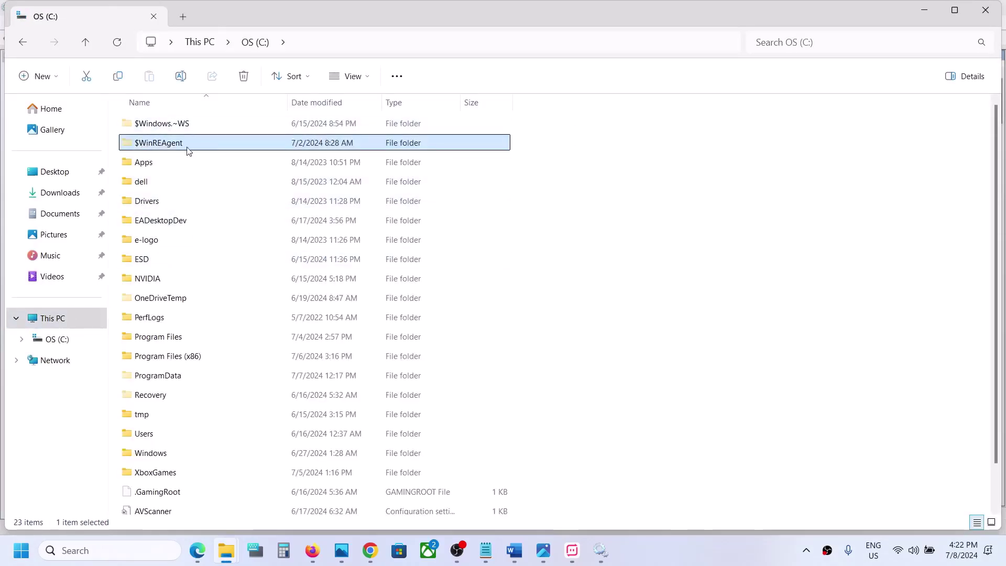
pyautogui.click(371, 76)
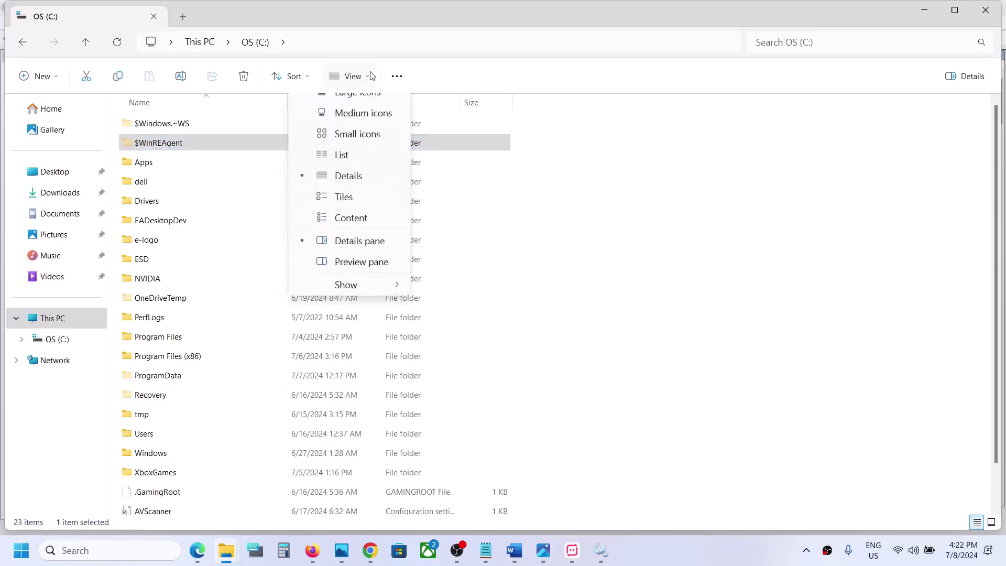
pyautogui.moveTo(347, 320)
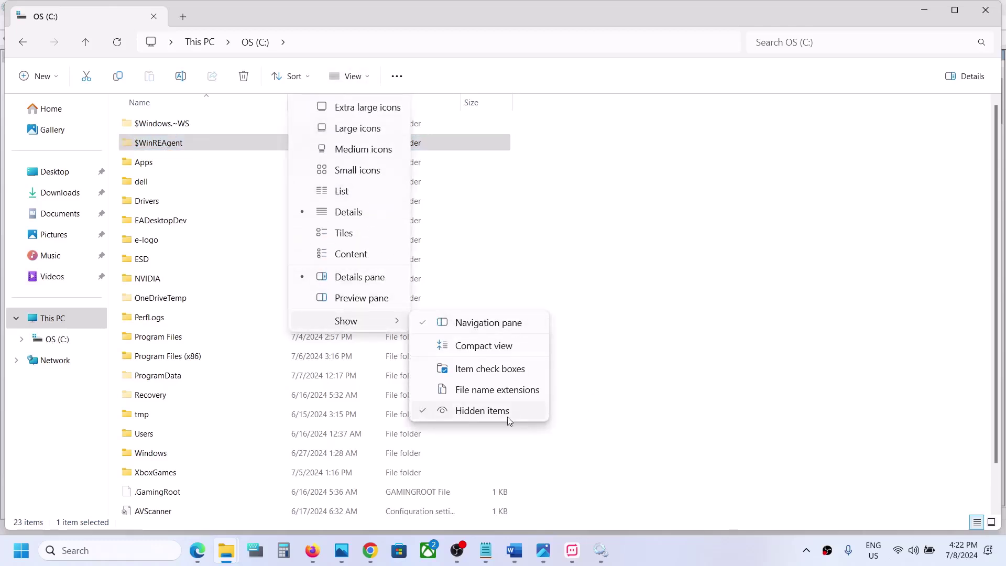
pyautogui.click(163, 151)
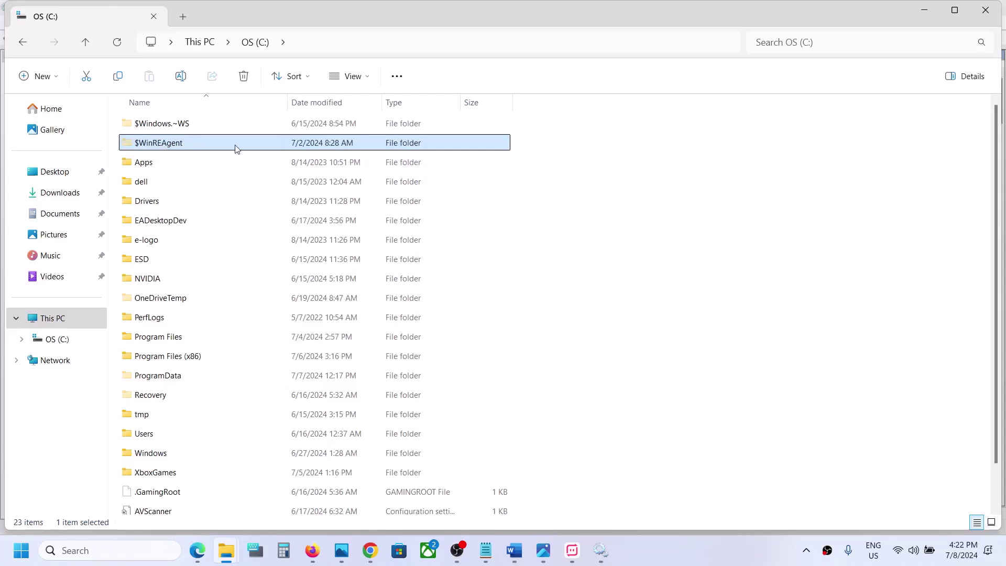
# Step: Copy the $WinREAgent folder from C: to the desktop
pyautogui.rightClick(177, 150)
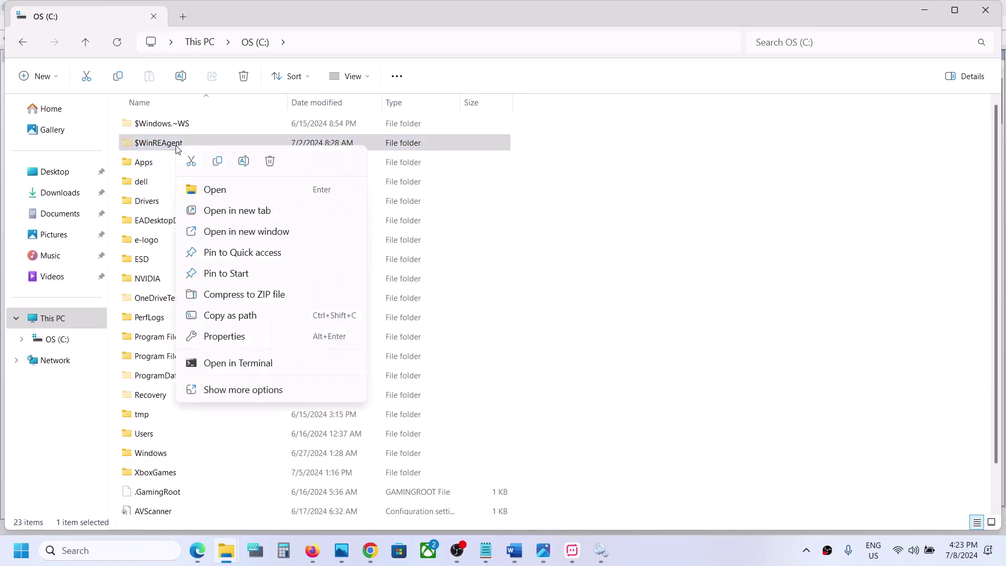
pyautogui.click(217, 162)
pyautogui.press('super+d')
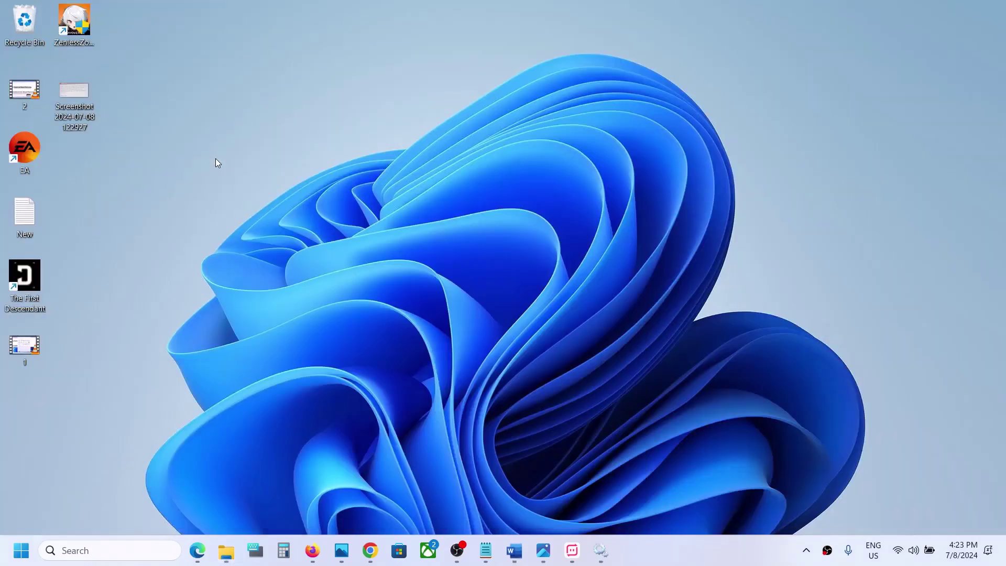
pyautogui.hotkey('ctrl', 'v')
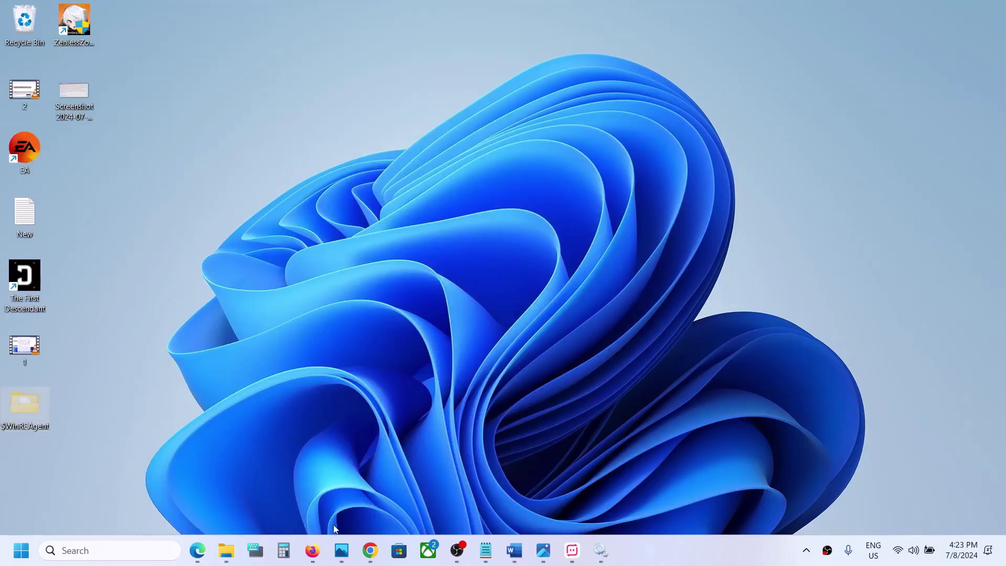
# Step: Delete the $WinREAgent folder from the C: drive
pyautogui.click(227, 560)
pyautogui.click(292, 504)
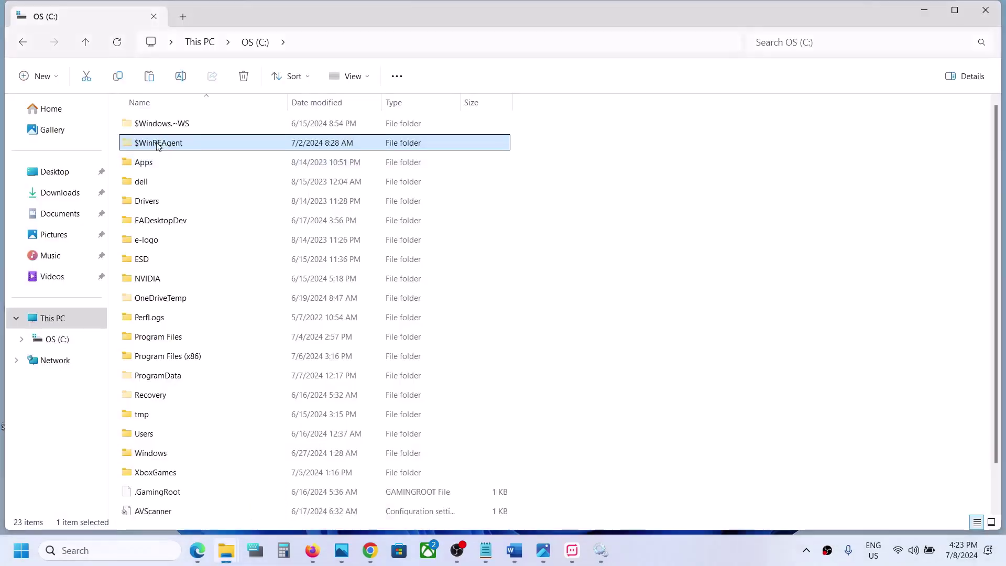
pyautogui.rightClick(157, 145)
pyautogui.click(275, 158)
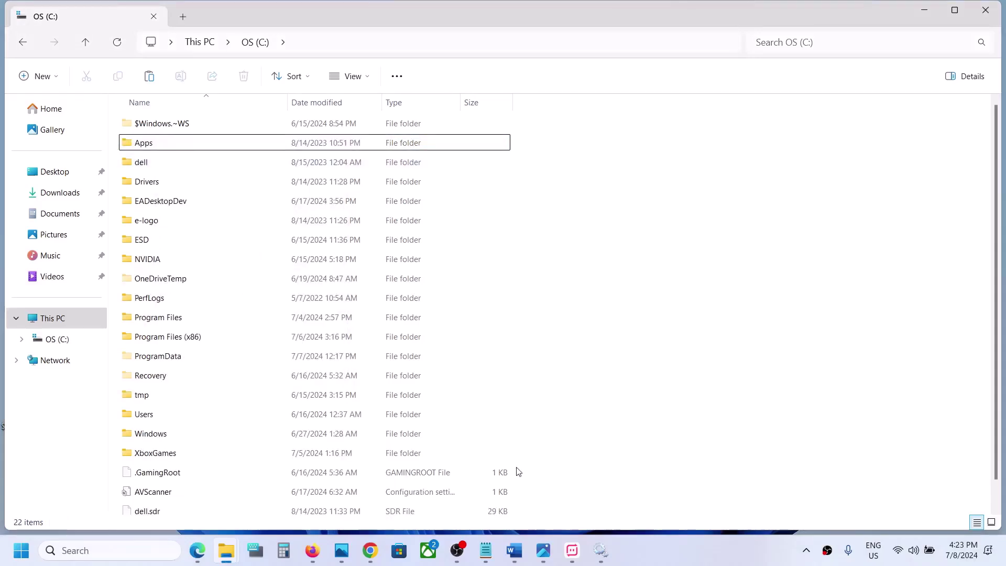
pyautogui.click(25, 558)
pyautogui.click(381, 505)
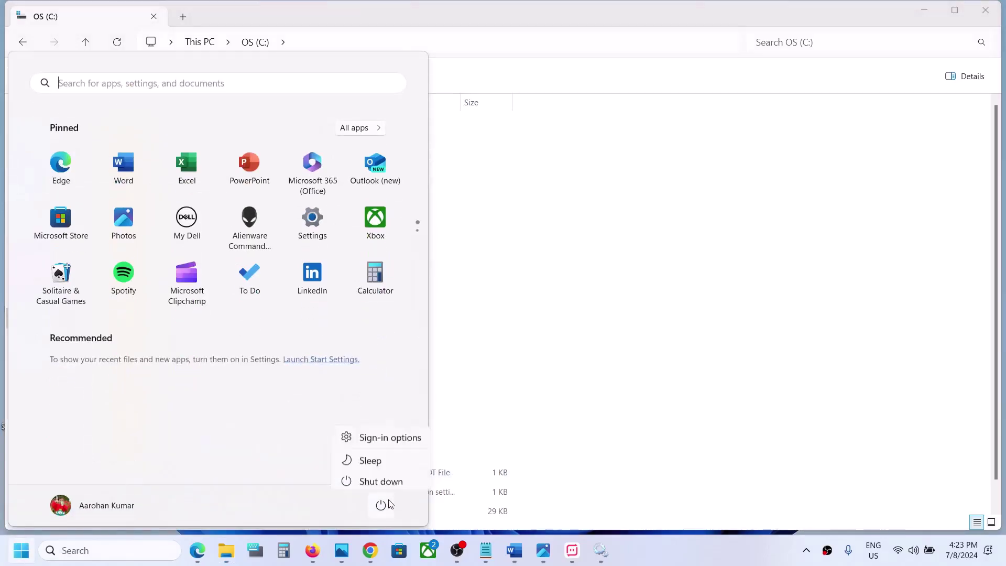
pyautogui.click(734, 333)
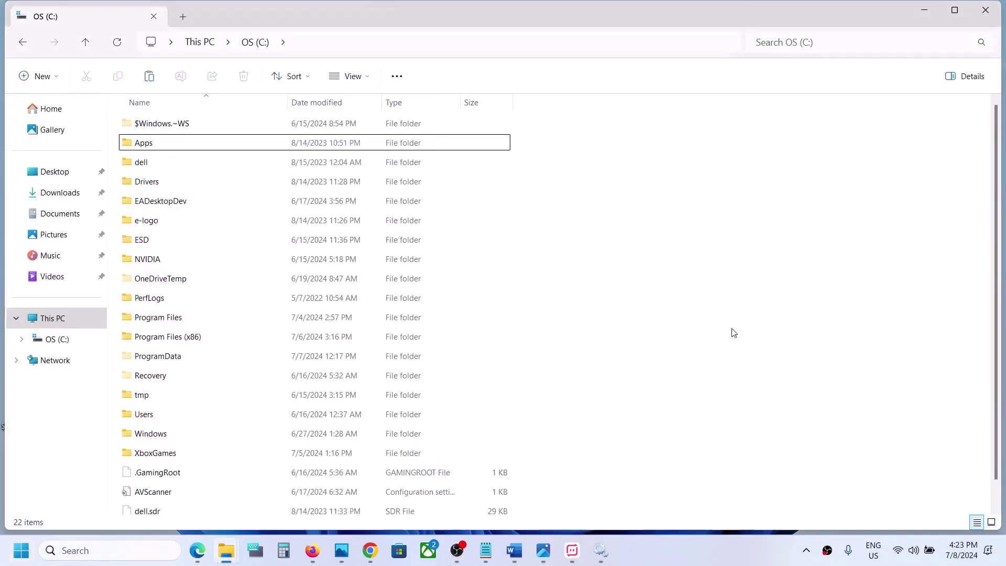
# Step: Cut the desktop $WinREAgent folder and paste it back into the C: drive root
pyautogui.press('super+d')
pyautogui.rightClick(14, 401)
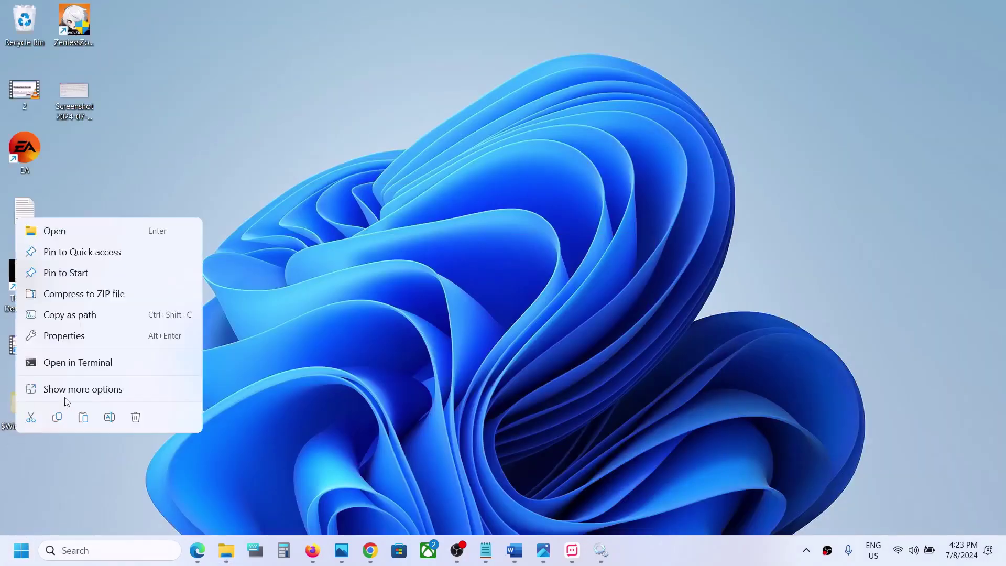
pyautogui.click(37, 421)
pyautogui.moveTo(226, 551)
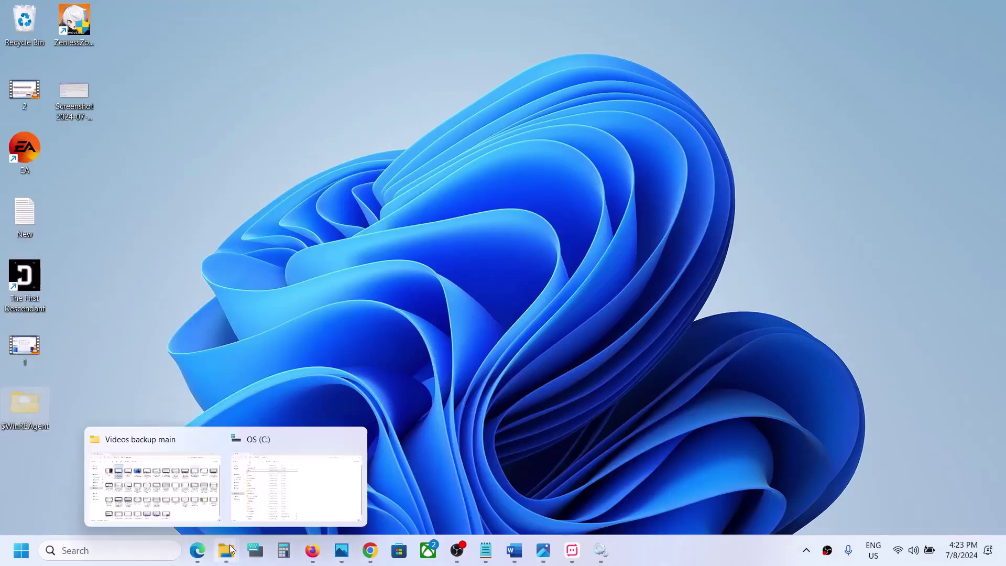
pyautogui.click(319, 474)
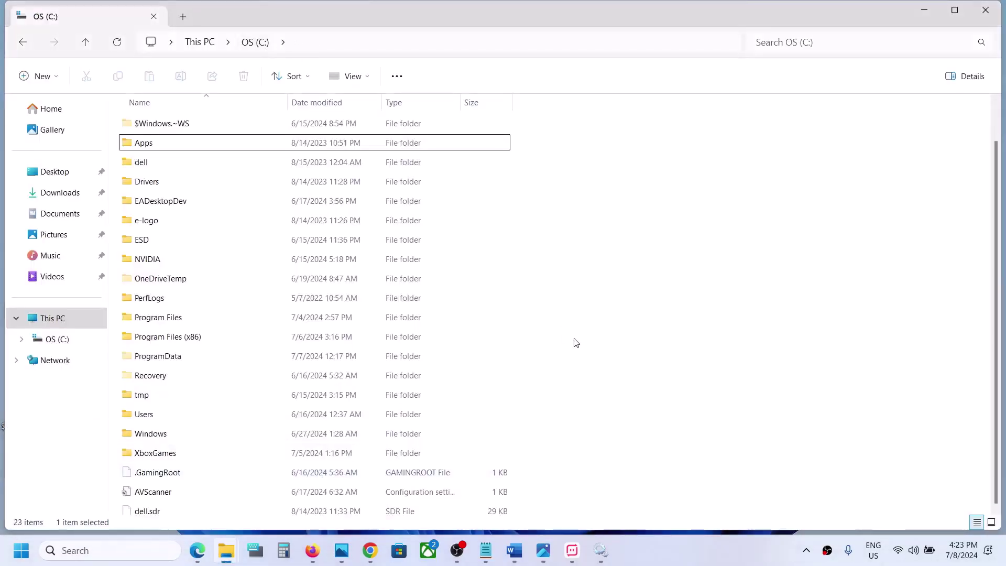
pyautogui.hotkey('ctrl', 'v')
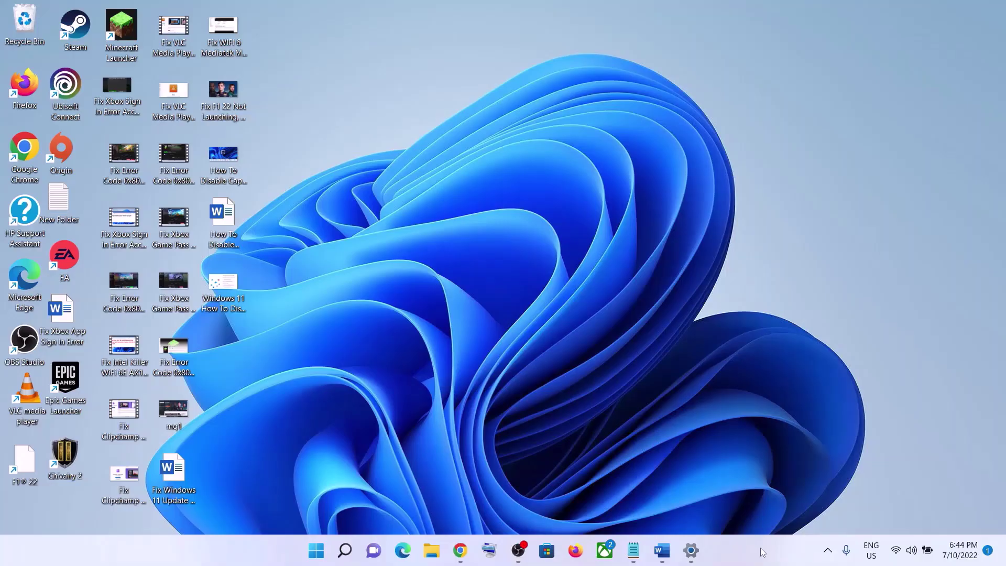
# Step: Run Windows Update under Settings > System > Troubleshoot > Other troubleshooters
pyautogui.click(662, 550)
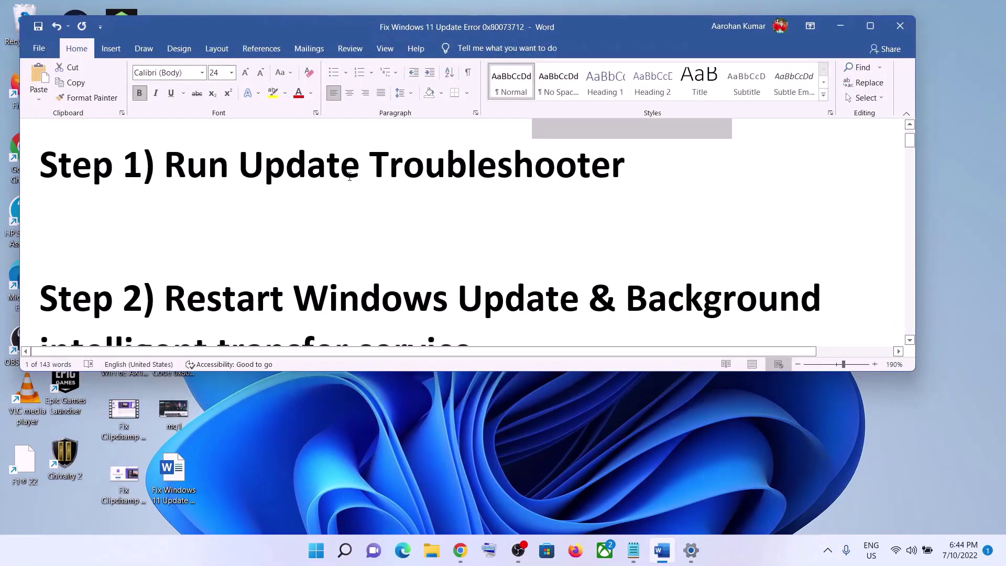
pyautogui.click(316, 550)
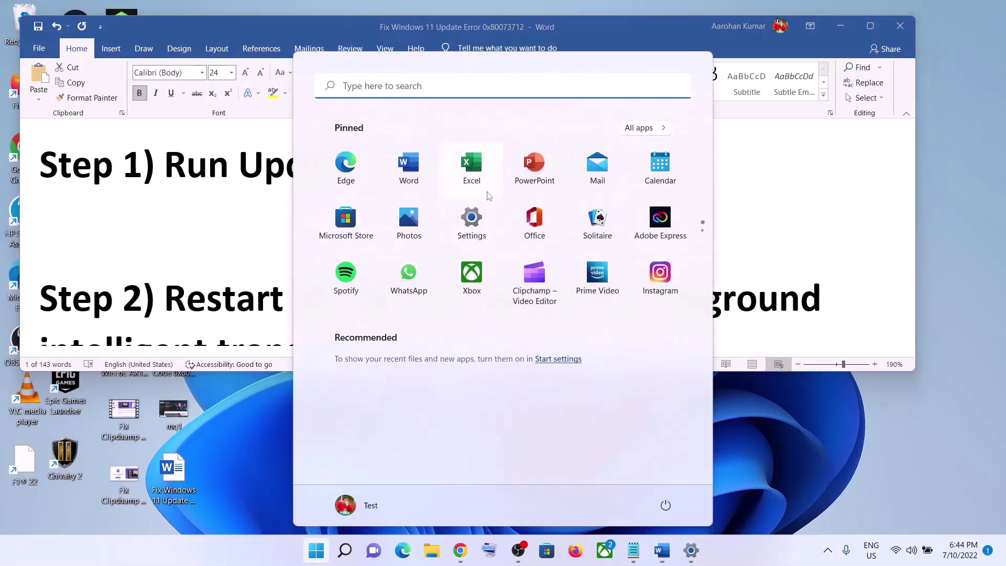
pyautogui.click(472, 217)
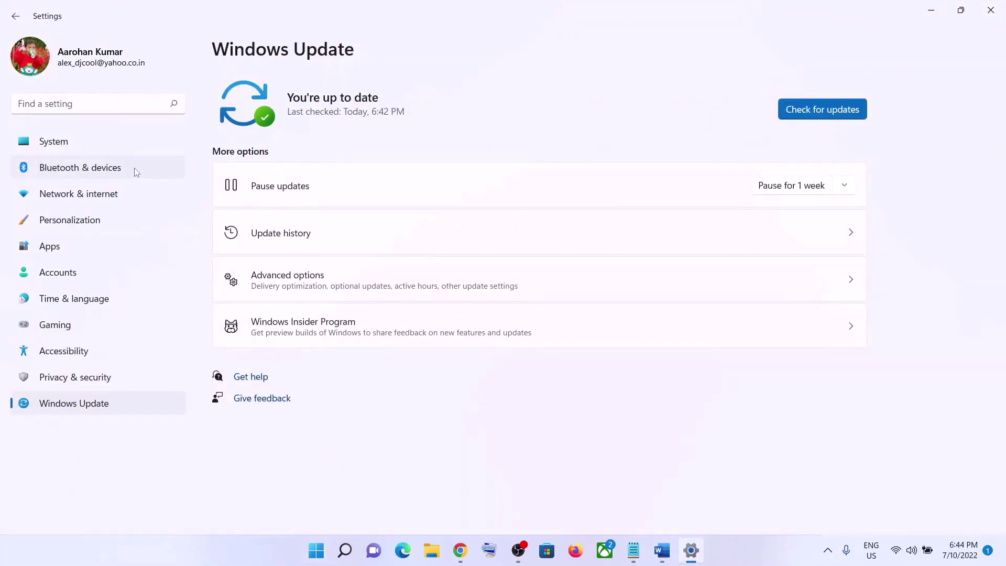
pyautogui.click(75, 148)
pyautogui.scroll(-3, 346, 294)
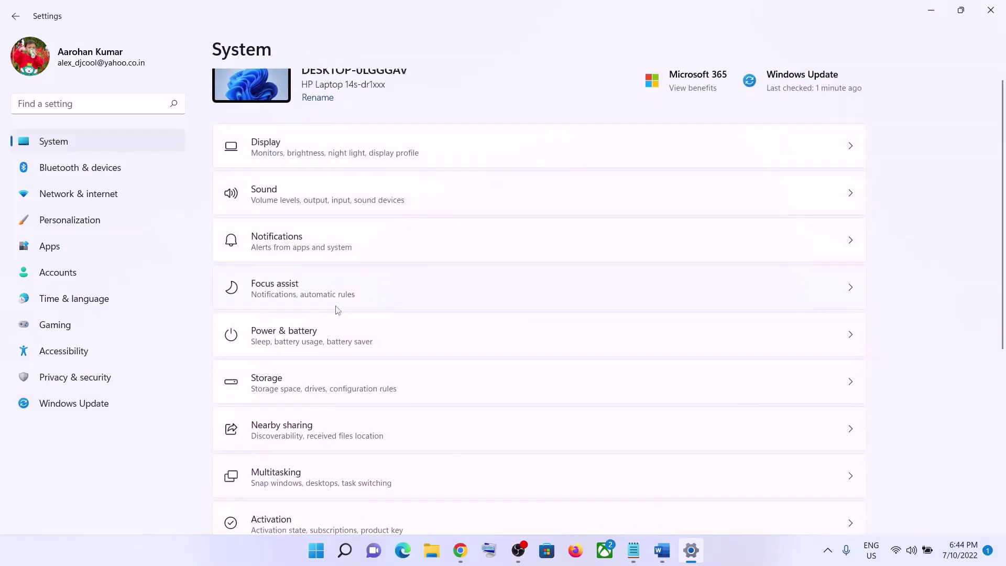
pyautogui.scroll(-3, 337, 309)
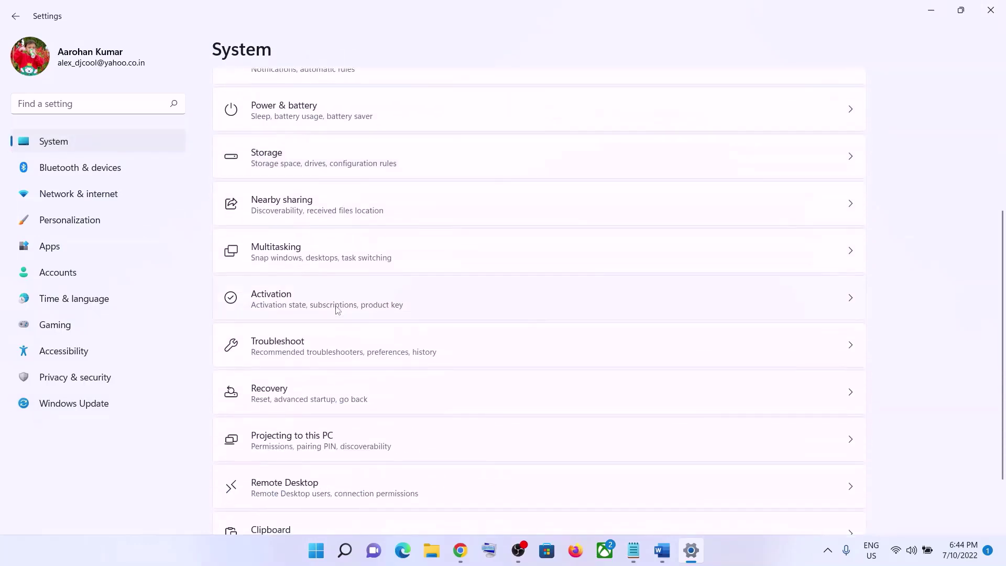
pyautogui.click(302, 350)
pyautogui.click(309, 217)
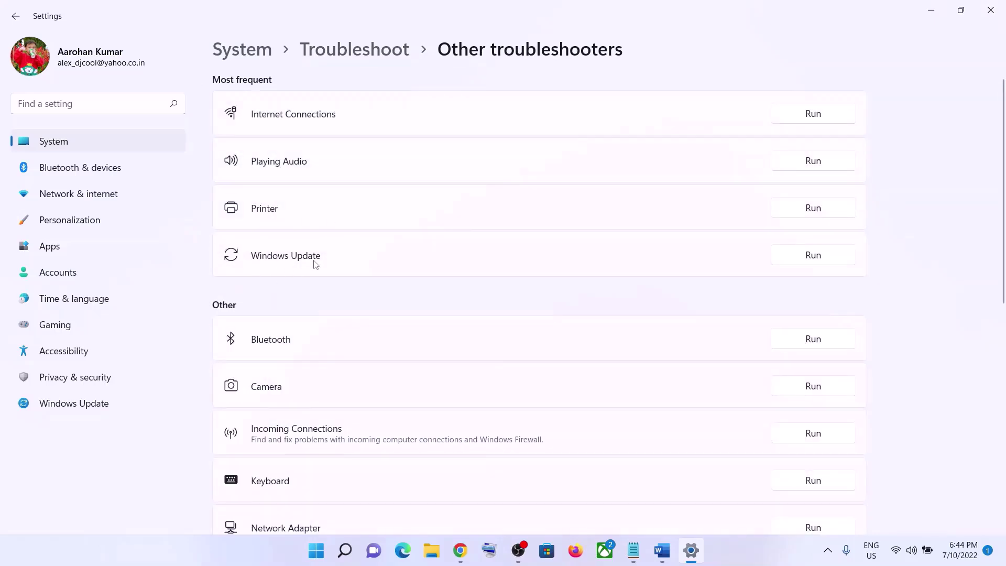
pyautogui.click(827, 257)
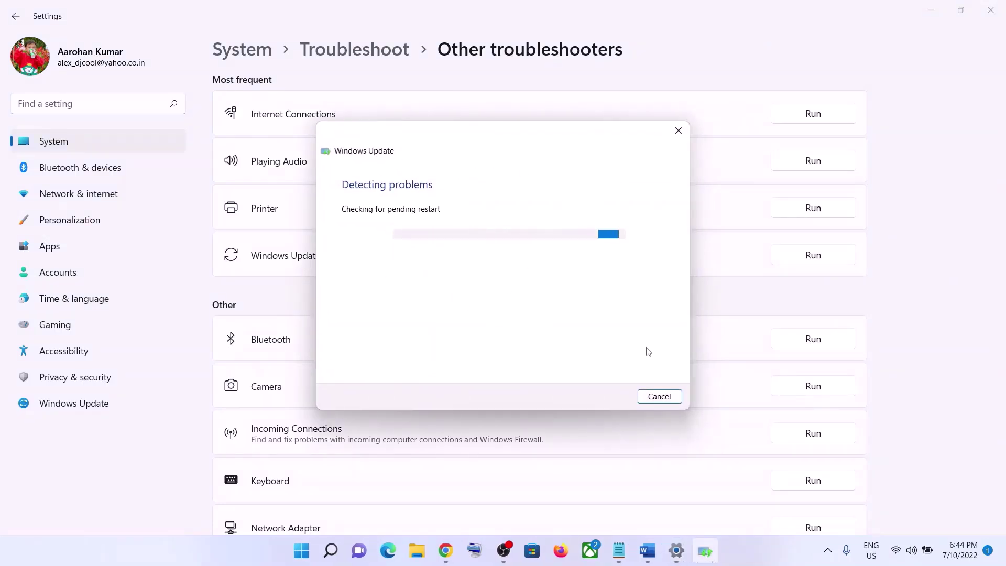
pyautogui.click(648, 550)
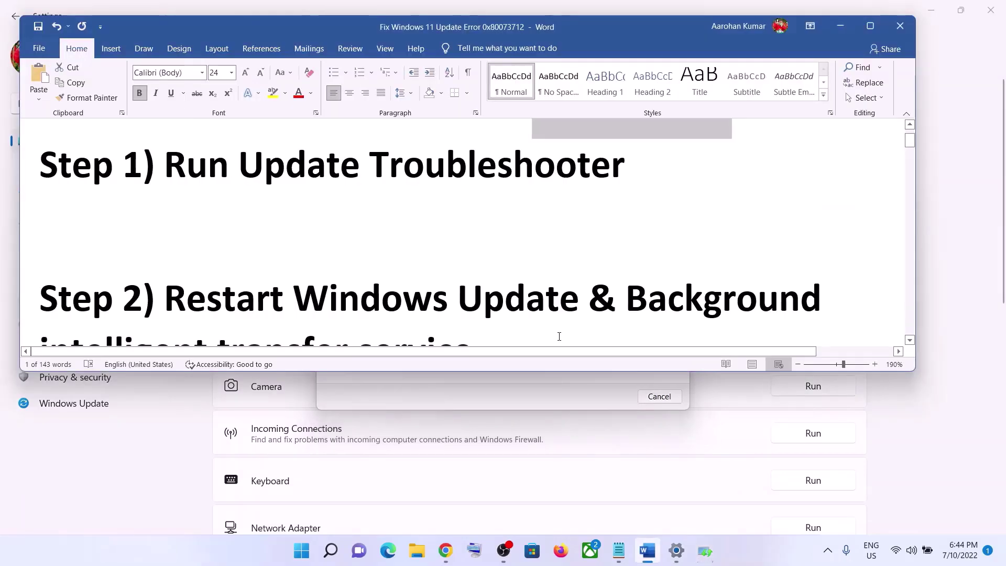
# Step: Open Services and the Windows Update service properties
pyautogui.scroll(-4, 559, 337)
pyautogui.scroll(3, 559, 336)
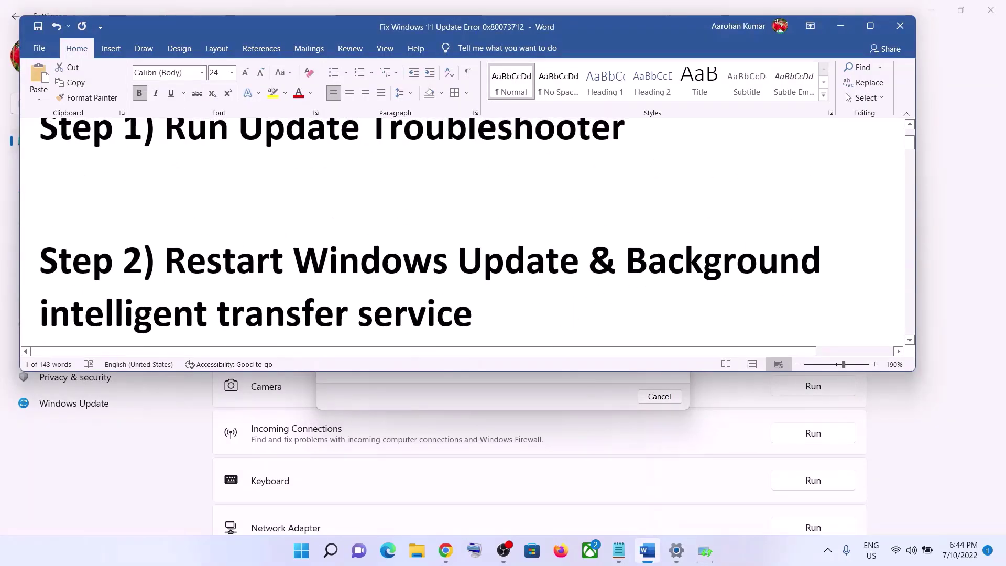
pyautogui.click(308, 551)
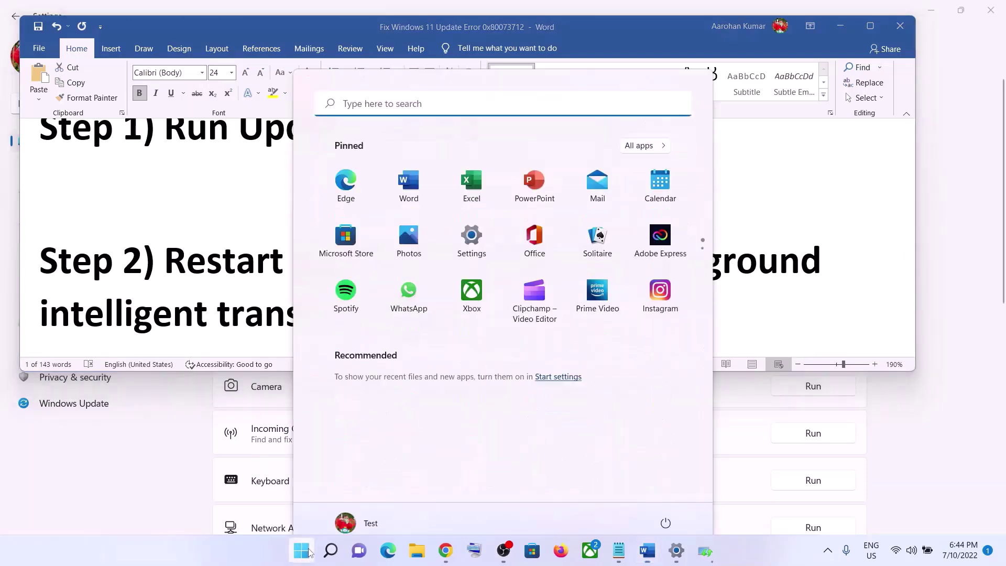
pyautogui.write('services')
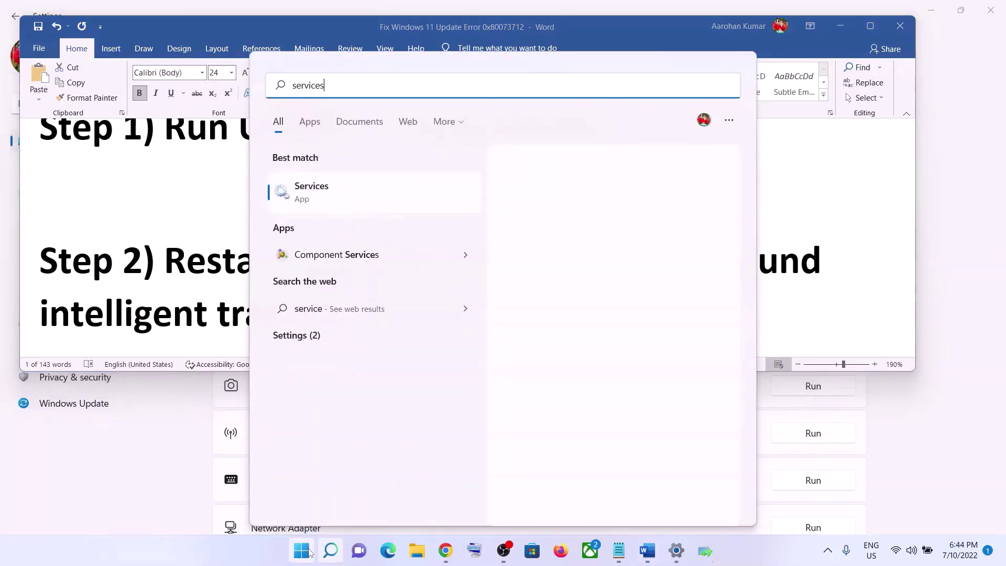
pyautogui.click(343, 198)
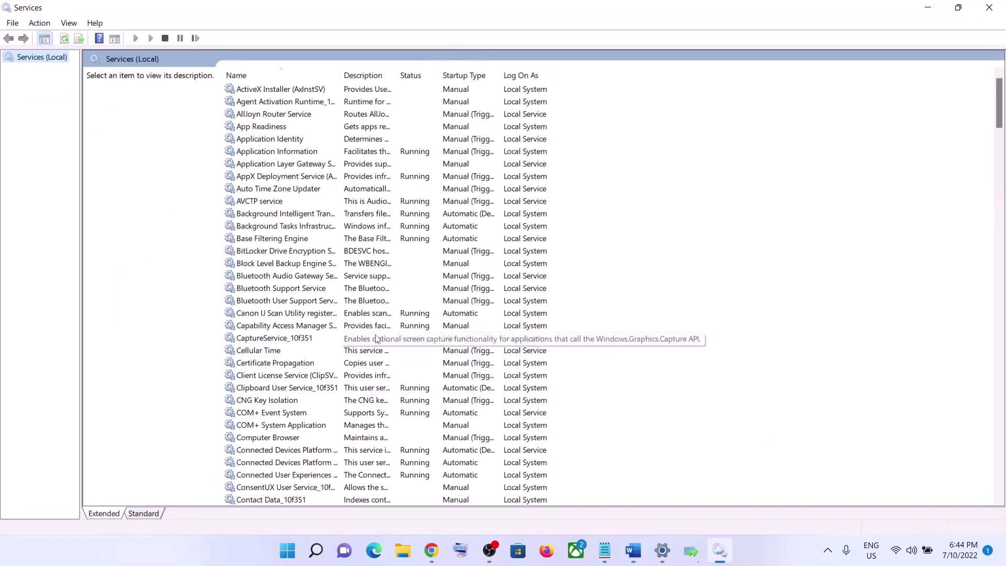
pyautogui.click(376, 338)
pyautogui.press('w')
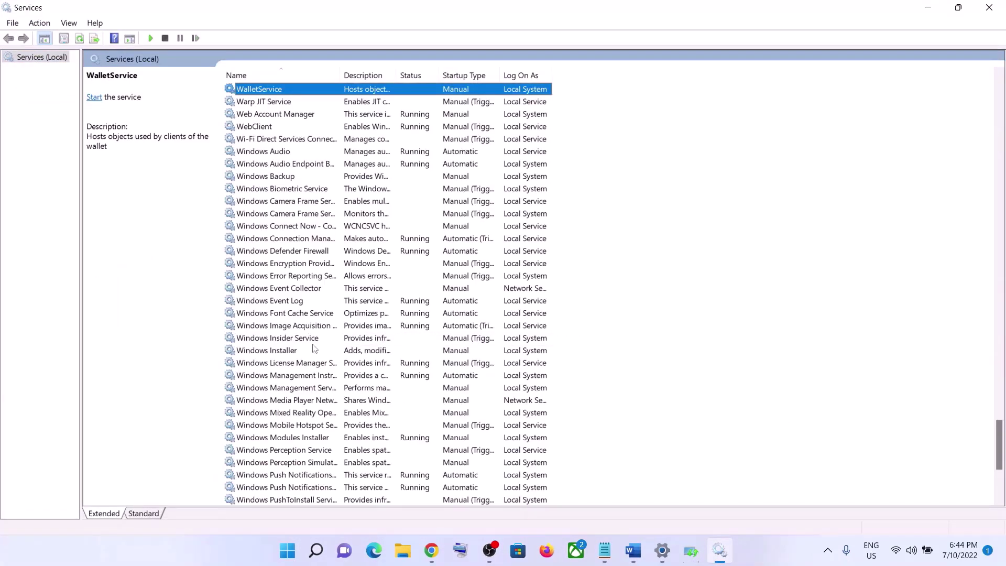
pyautogui.scroll(-6, 313, 348)
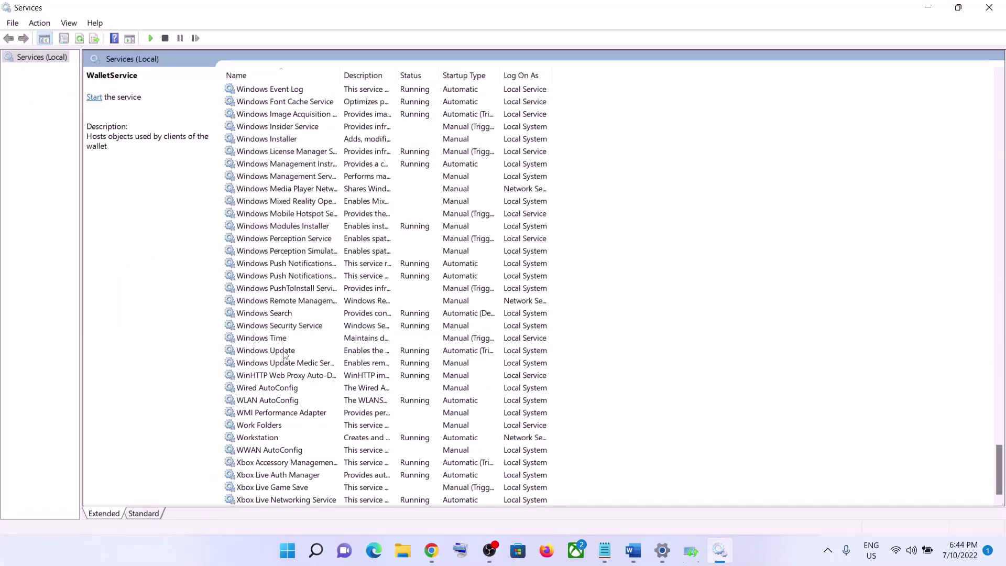
pyautogui.click(284, 352)
pyautogui.doubleClick(308, 351)
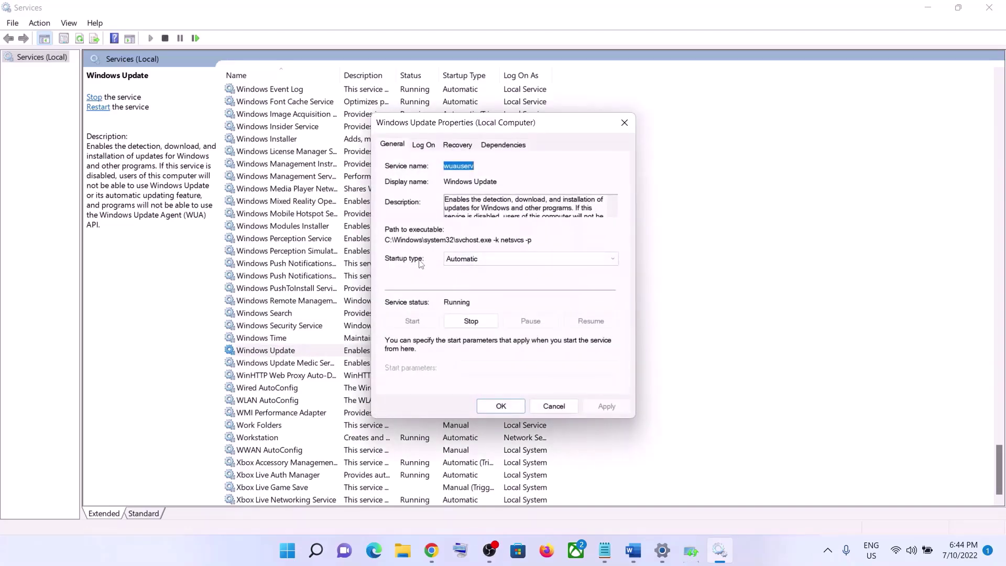
# Step: Keep Windows Update startup type Automatic, apply it, and restart the service
pyautogui.click(453, 260)
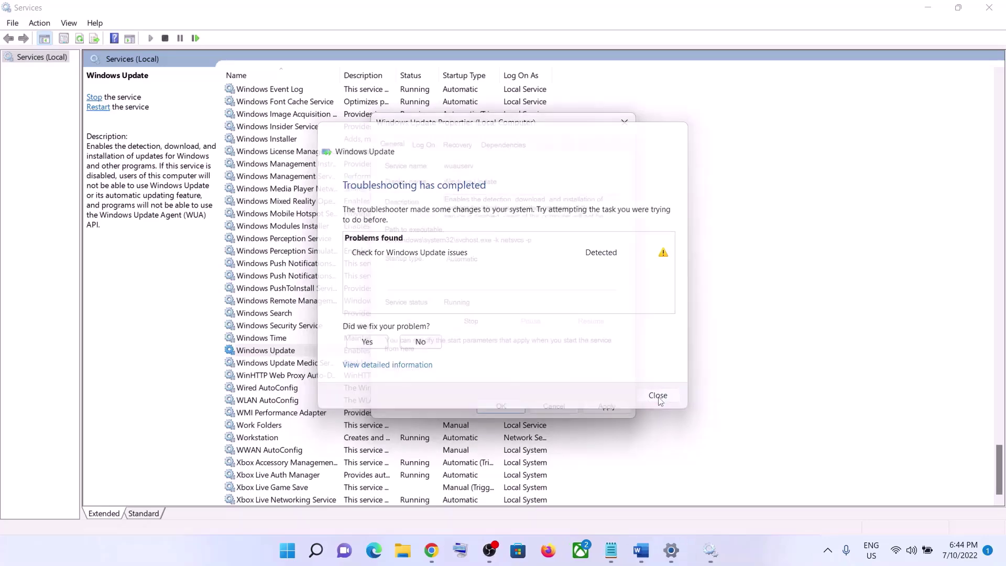
pyautogui.click(482, 259)
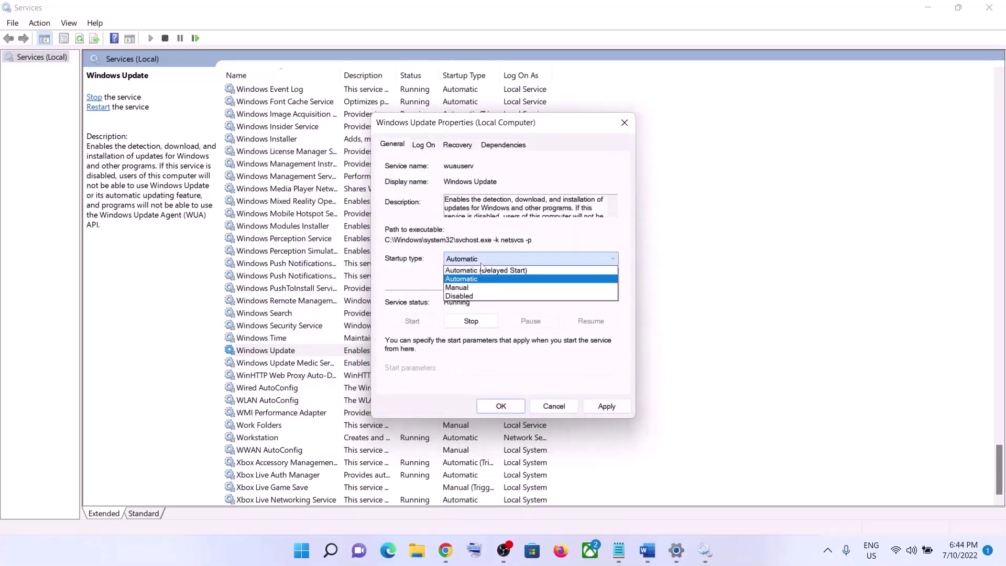
pyautogui.click(477, 279)
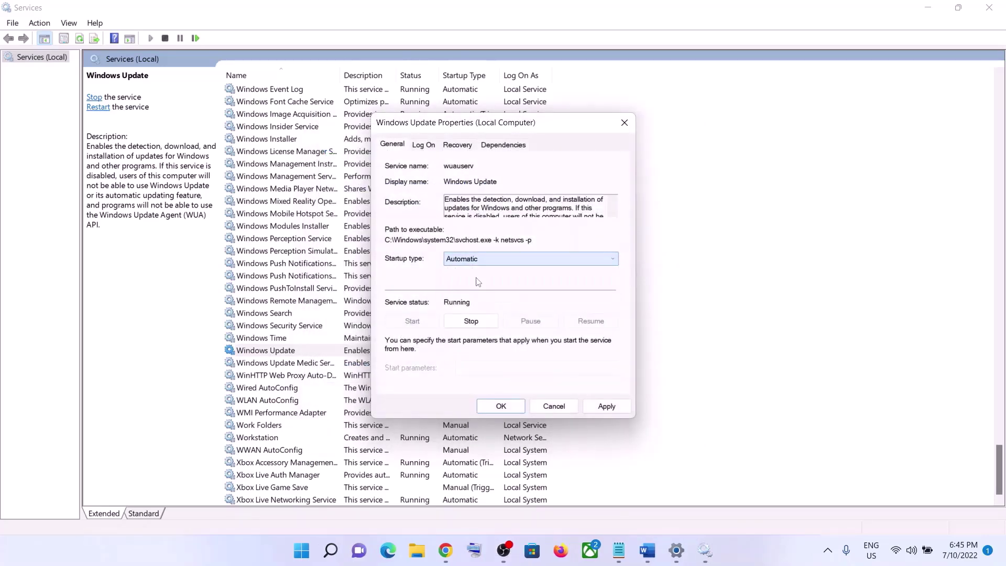
pyautogui.click(602, 407)
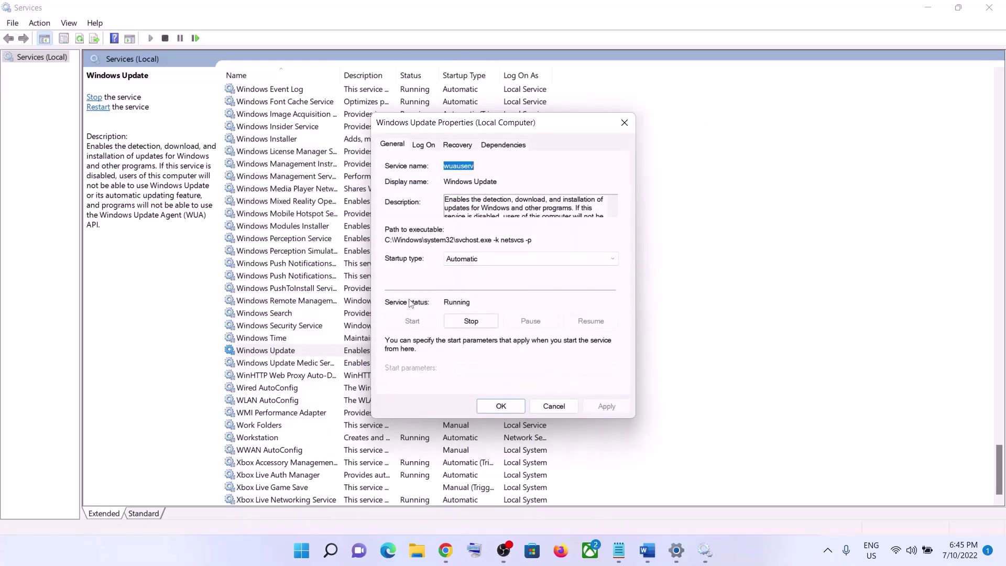
pyautogui.click(500, 407)
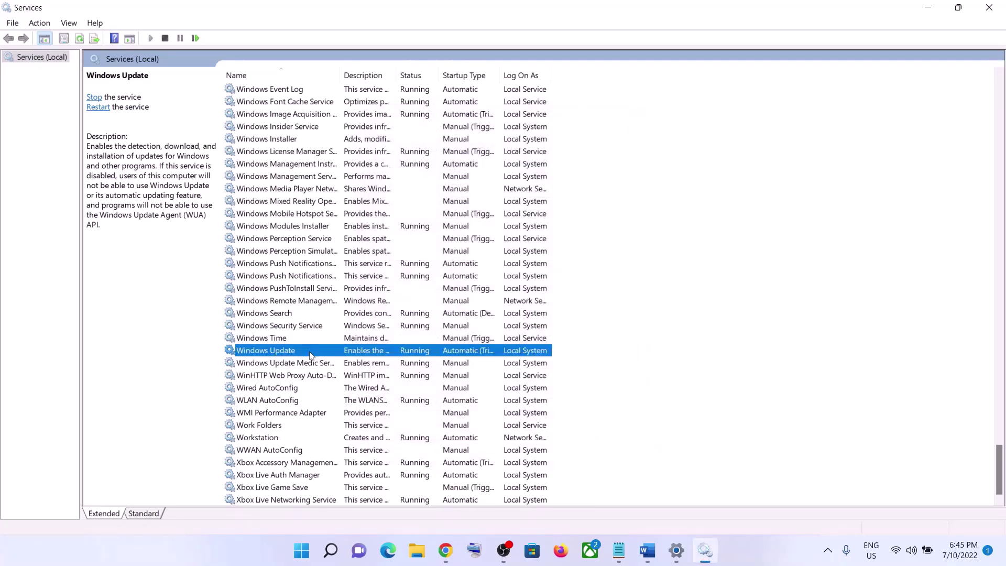
pyautogui.click(103, 111)
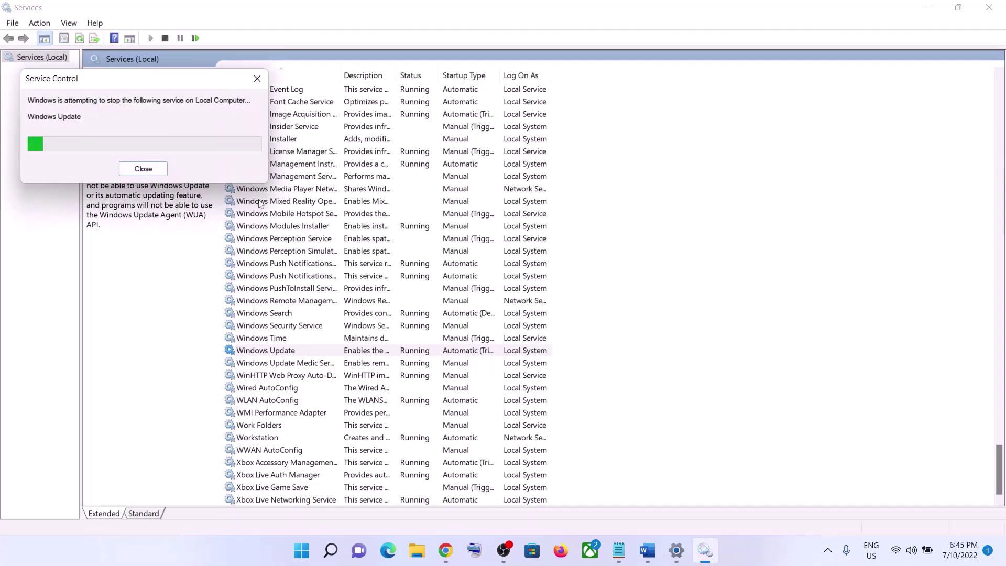
# Step: Switch Background Intelligent Transfer Service from delayed to Automatic startup, apply, and restart it
pyautogui.click(327, 268)
pyautogui.press('b')
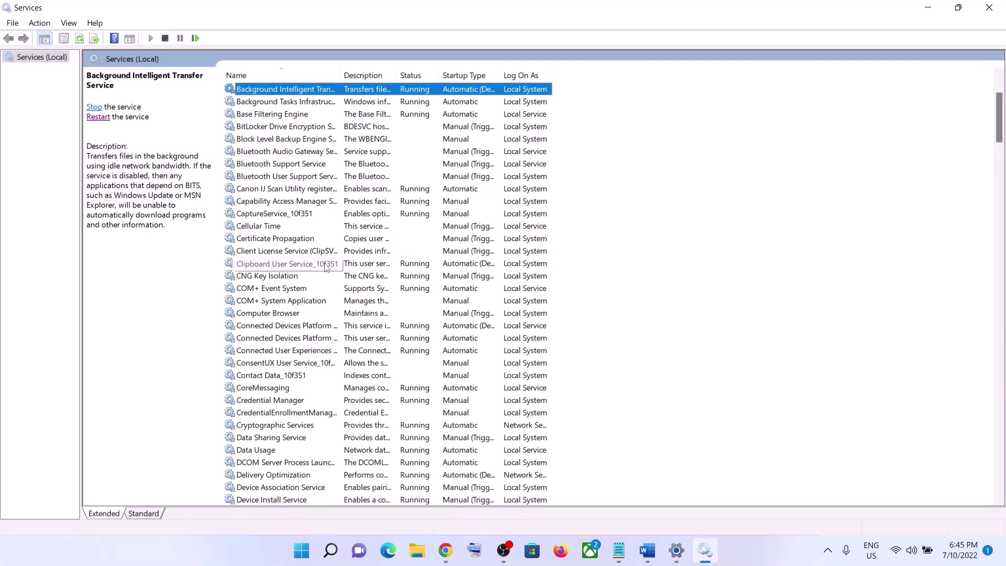
pyautogui.scroll(3, 326, 268)
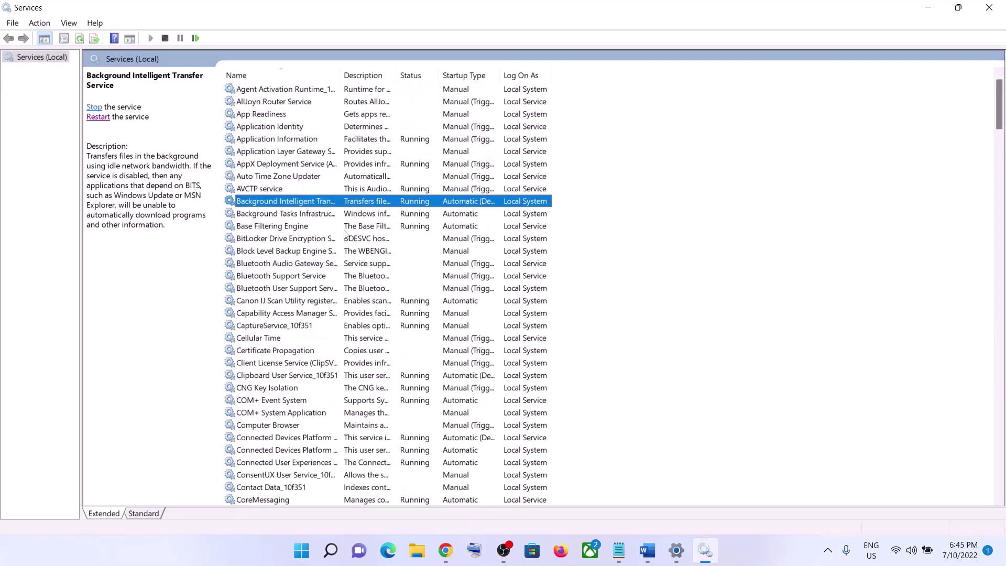
pyautogui.doubleClick(340, 74)
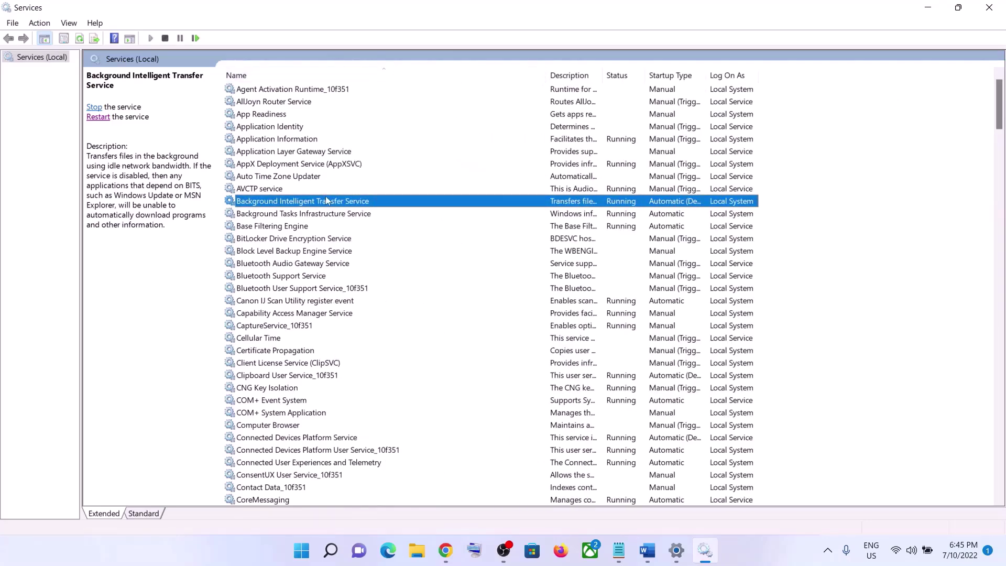
pyautogui.doubleClick(343, 203)
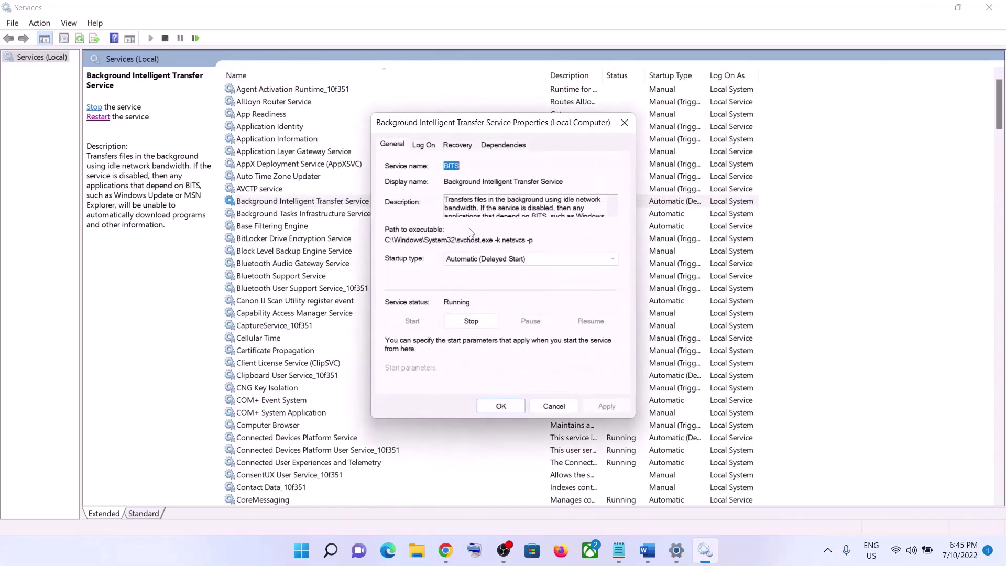
pyautogui.click(497, 259)
pyautogui.click(498, 279)
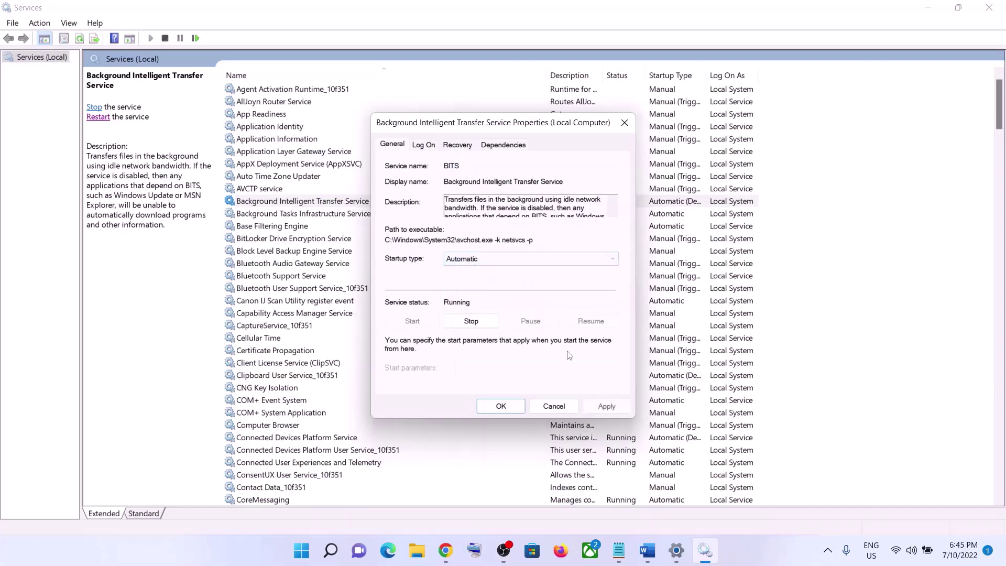
pyautogui.click(607, 407)
pyautogui.click(500, 403)
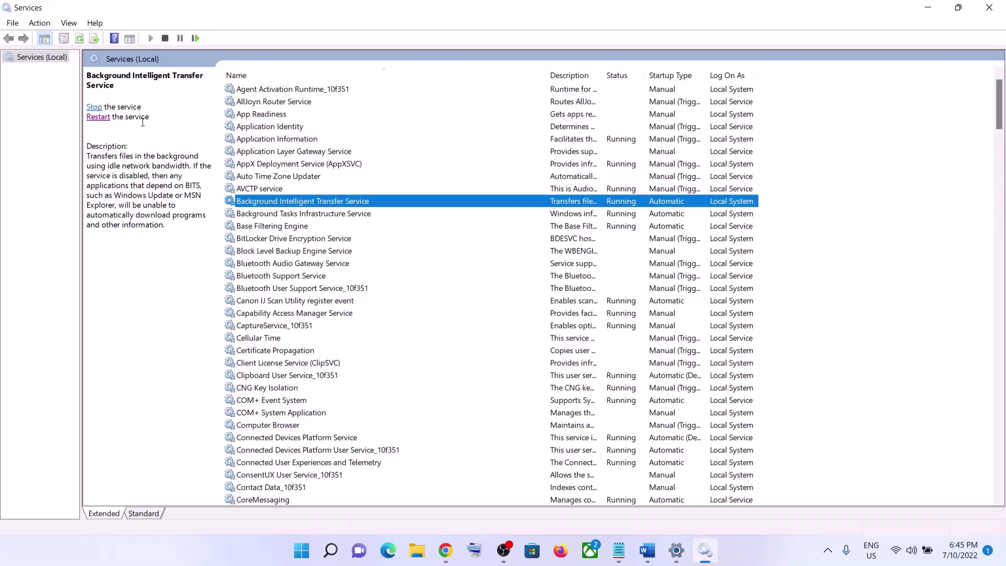
pyautogui.click(100, 119)
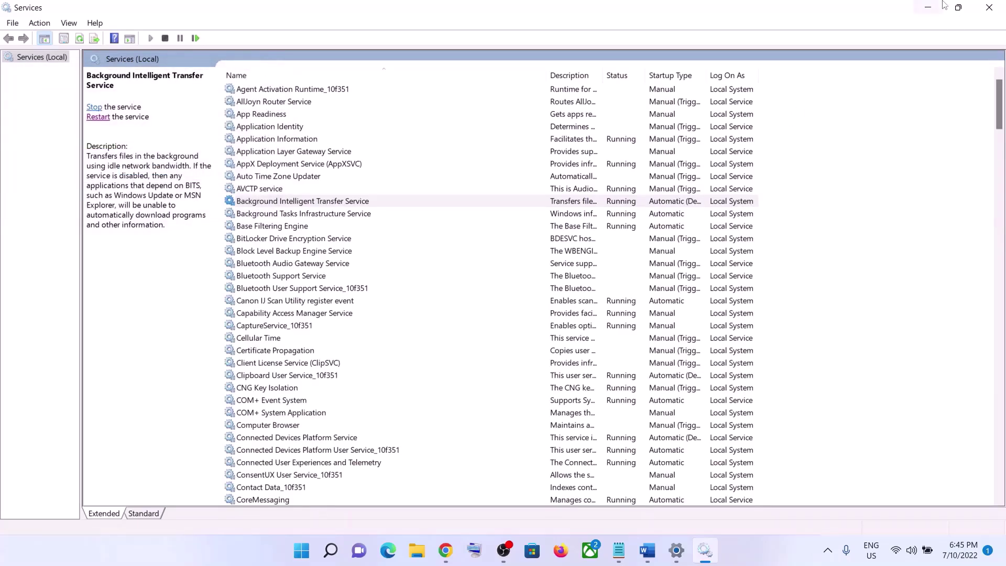
# Step: Copy the Step 3 Windows 11 download link from the Word guide
pyautogui.click(990, 7)
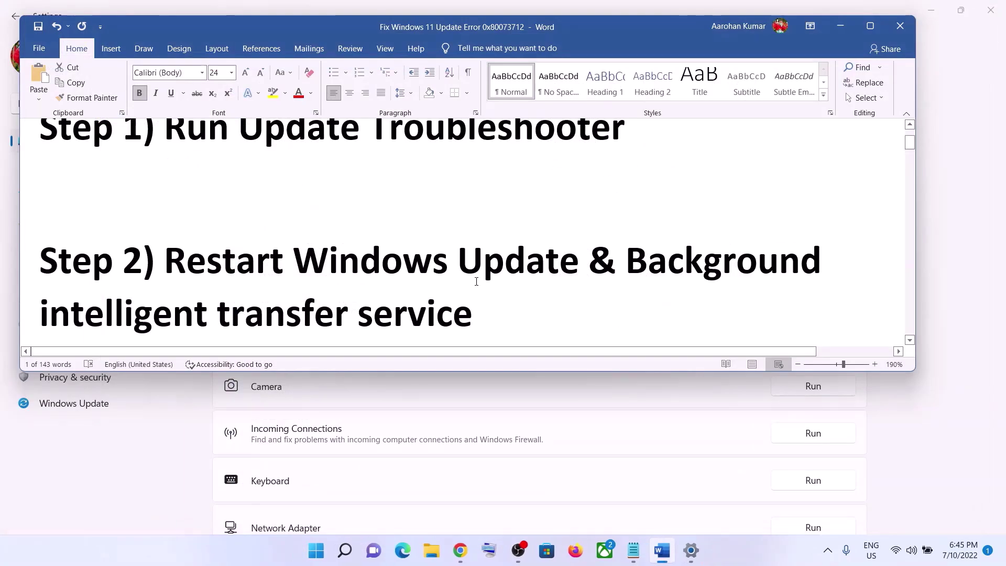
pyautogui.scroll(-3, 476, 282)
pyautogui.scroll(-2, 475, 281)
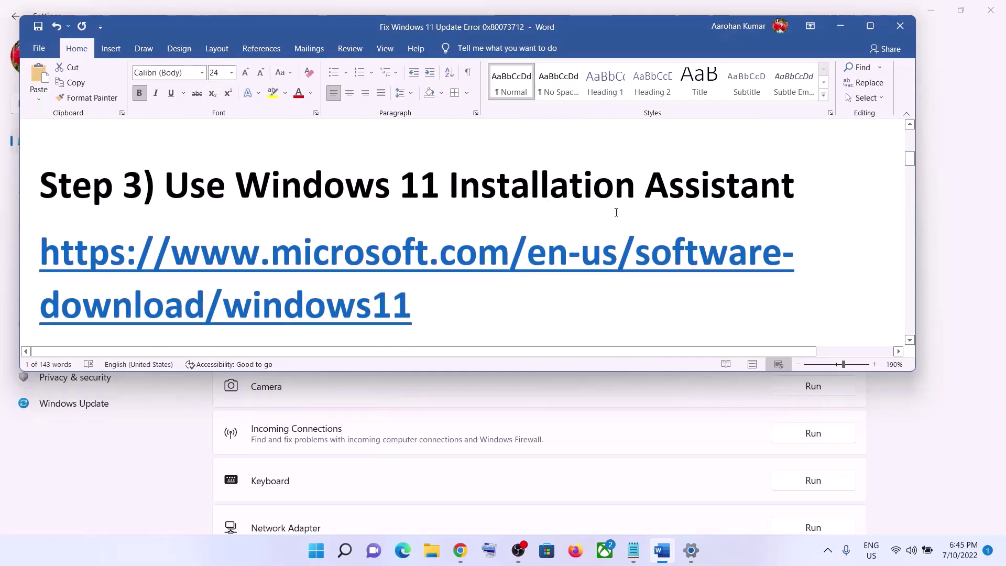
pyautogui.tripleClick(438, 301)
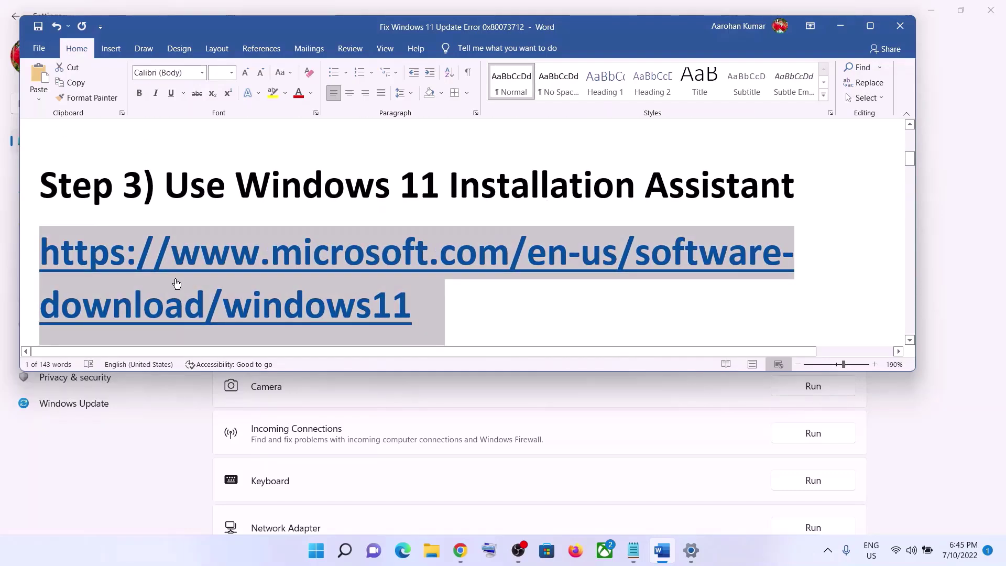
pyautogui.rightClick(347, 279)
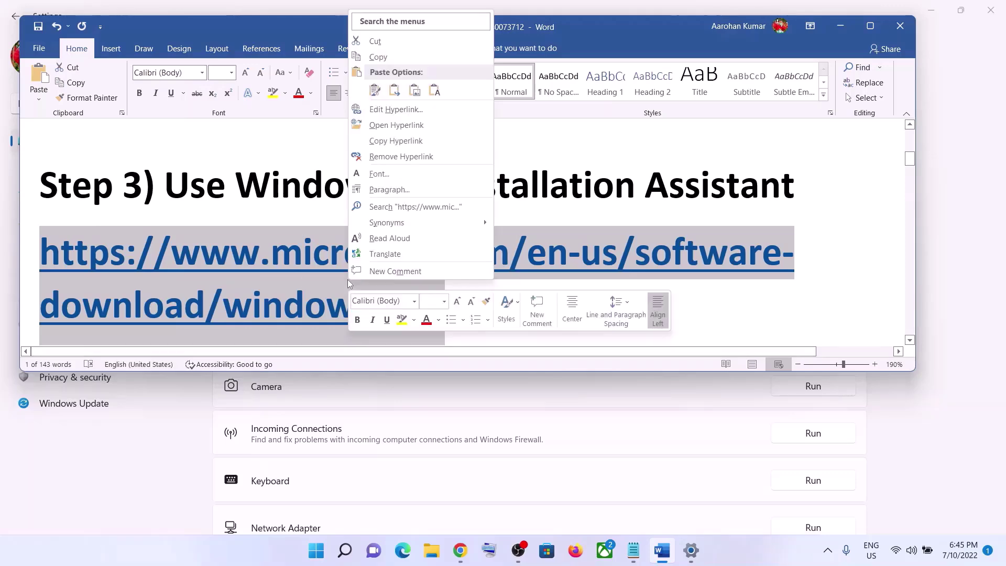
pyautogui.click(397, 56)
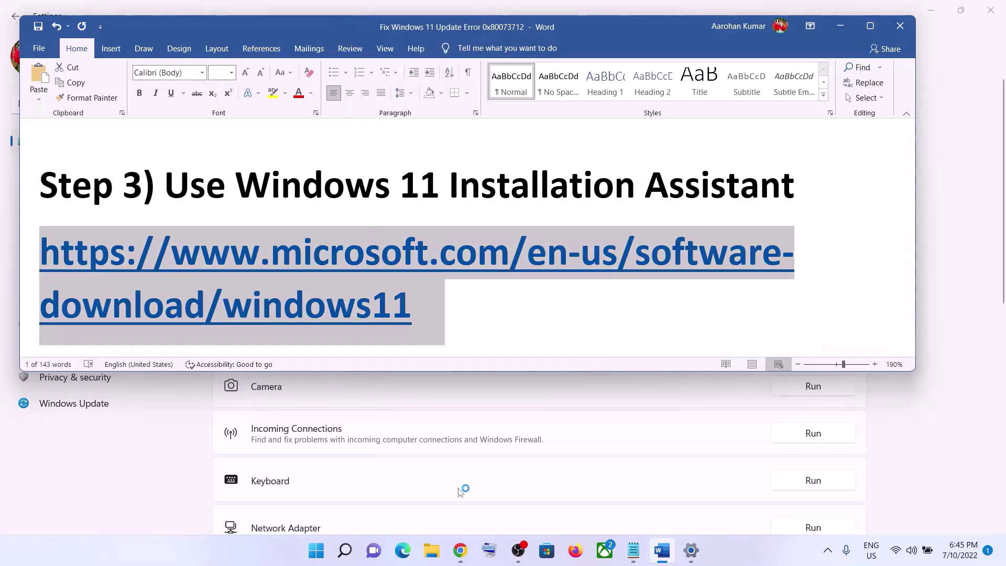
# Step: Download and run the Windows 11 Installation Assistant, then close its up-to-date notice
pyautogui.click(461, 551)
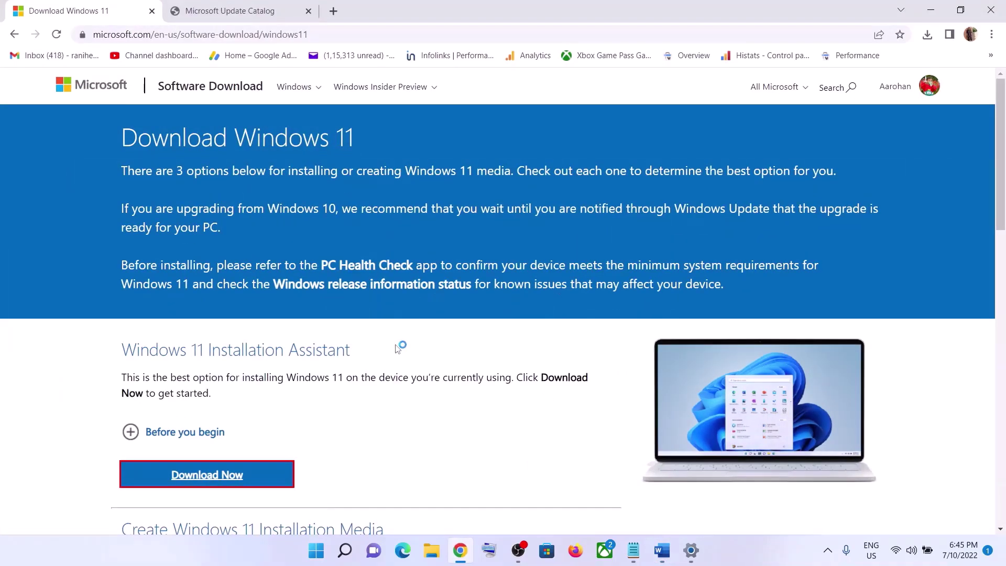
pyautogui.scroll(-1, 401, 346)
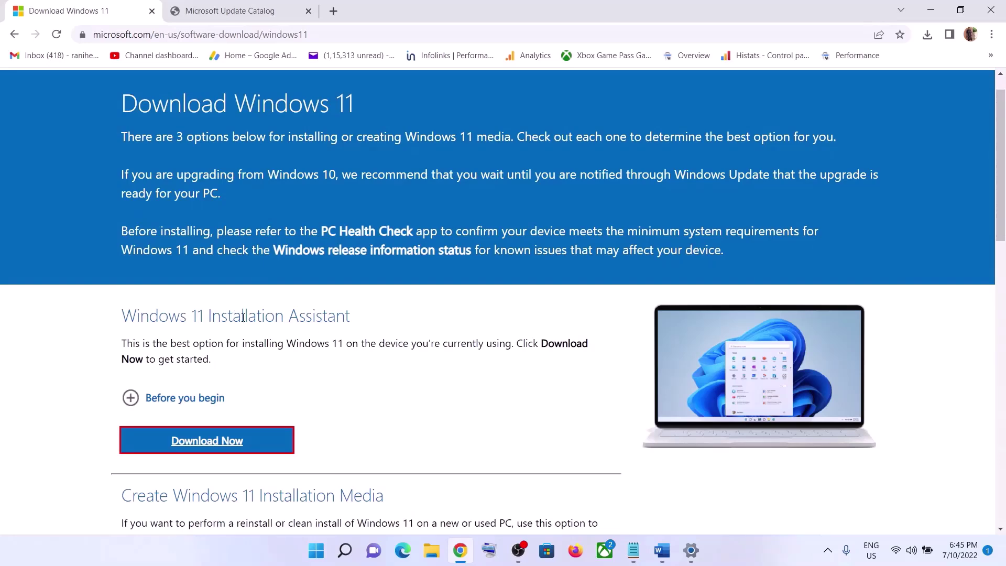
pyautogui.click(244, 442)
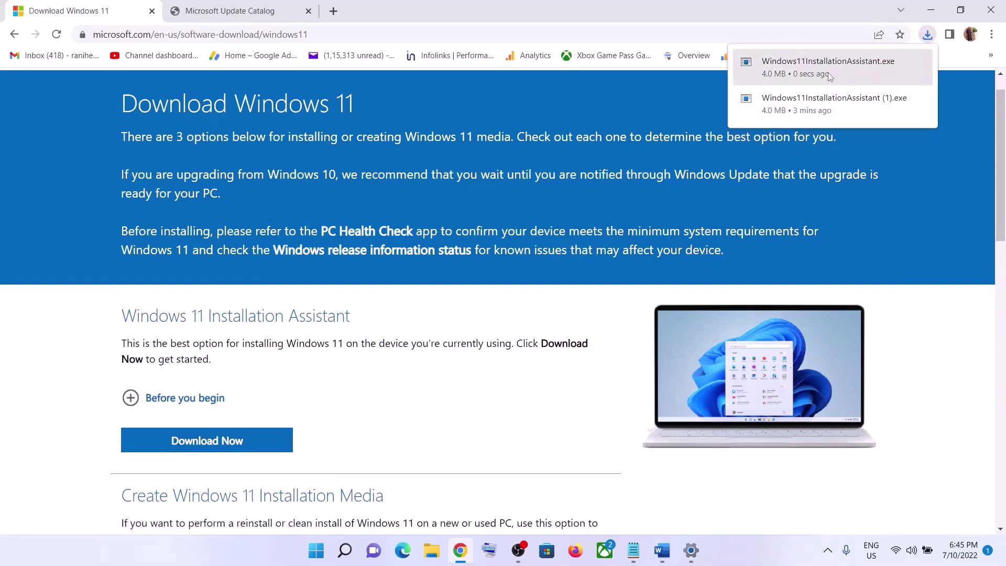
pyautogui.click(812, 73)
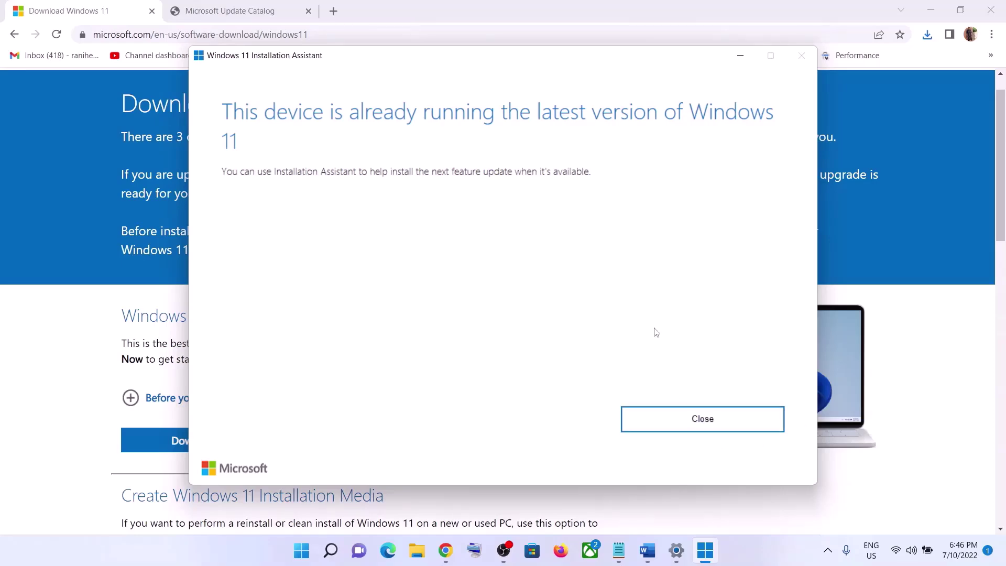
pyautogui.click(707, 418)
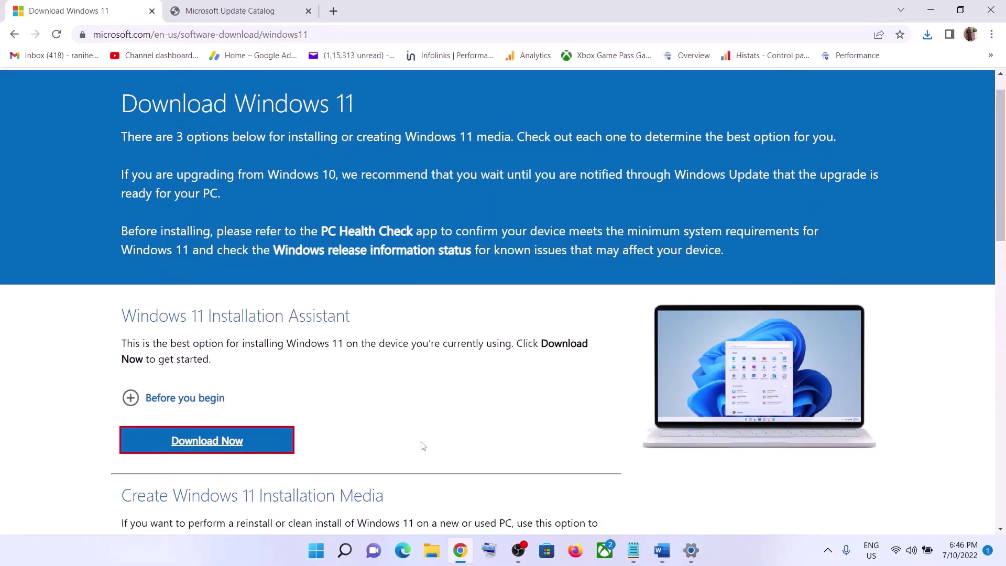
# Step: Set Windows11InstallationAssistant in Downloads to run in Windows 7 compatibility mode
pyautogui.click(431, 550)
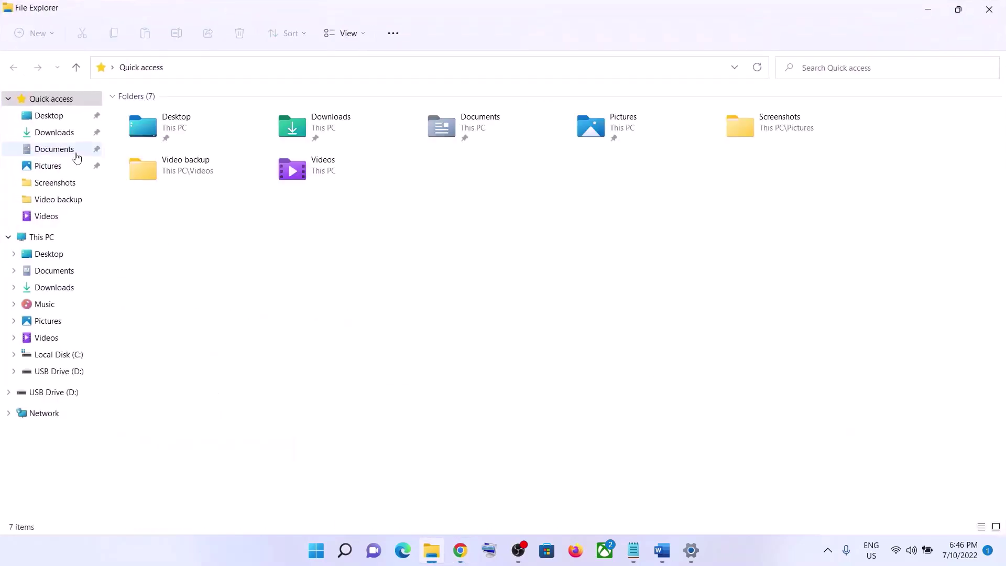
pyautogui.click(62, 135)
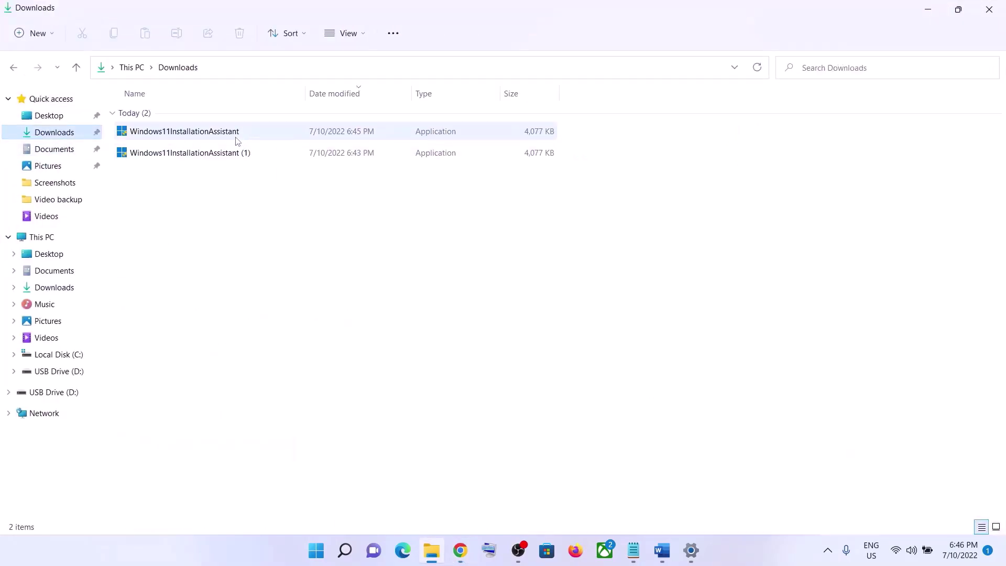
pyautogui.click(193, 134)
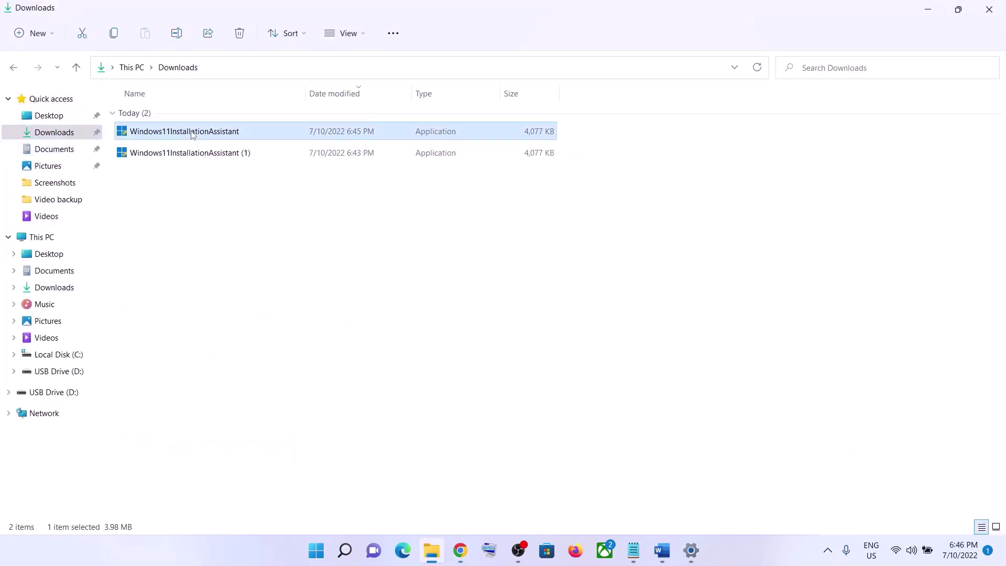
pyautogui.rightClick(193, 136)
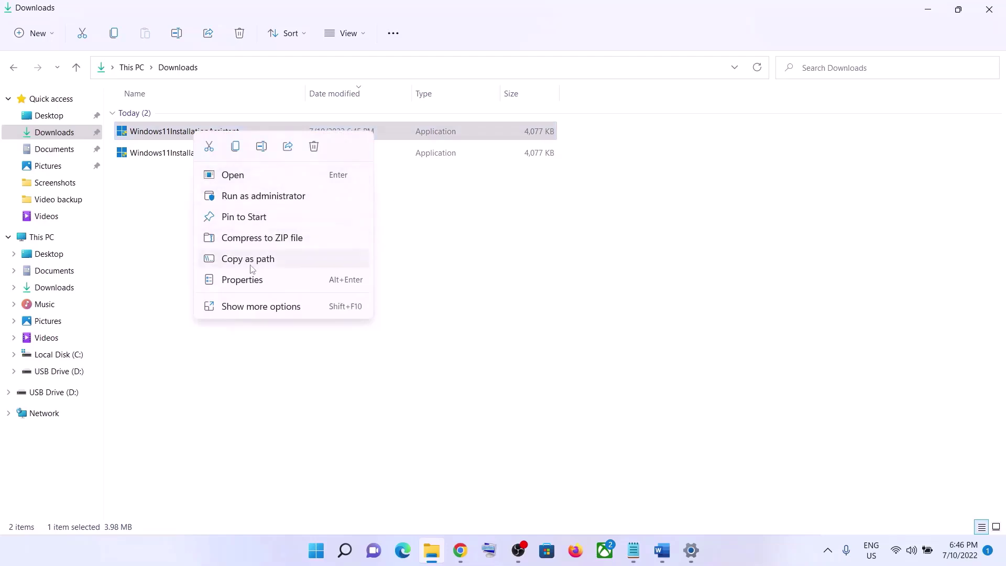
pyautogui.click(247, 280)
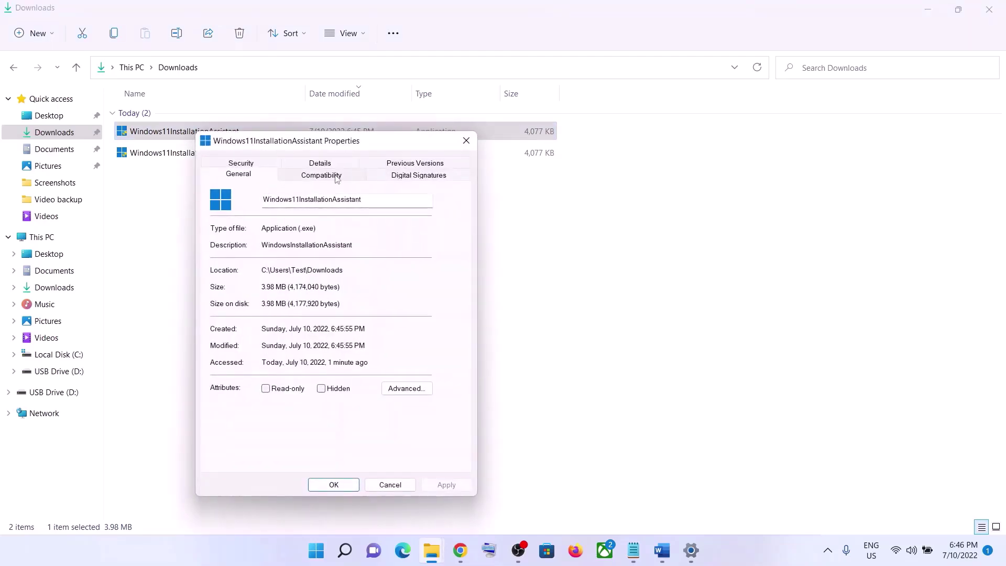
pyautogui.click(337, 179)
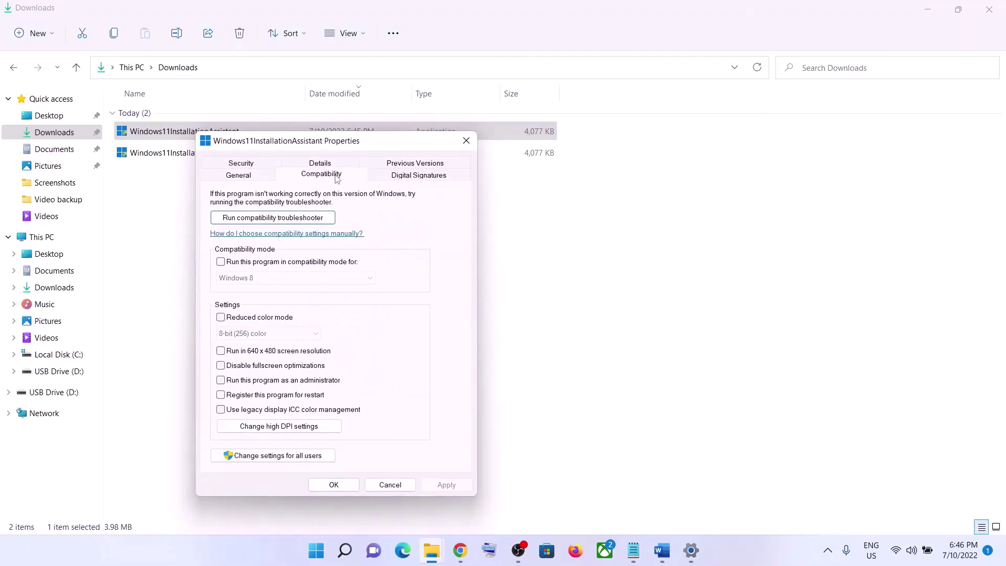
pyautogui.click(221, 263)
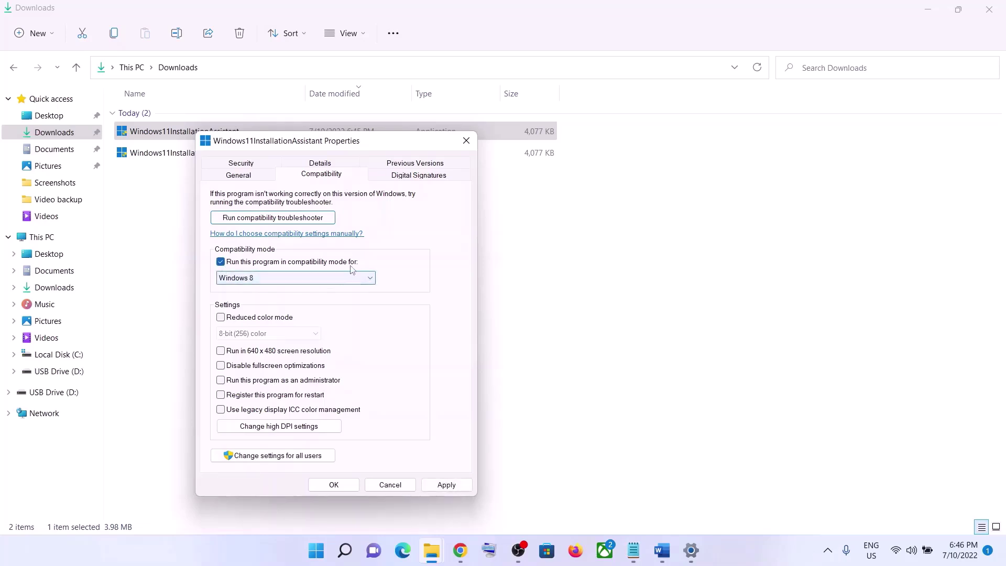
pyautogui.click(341, 282)
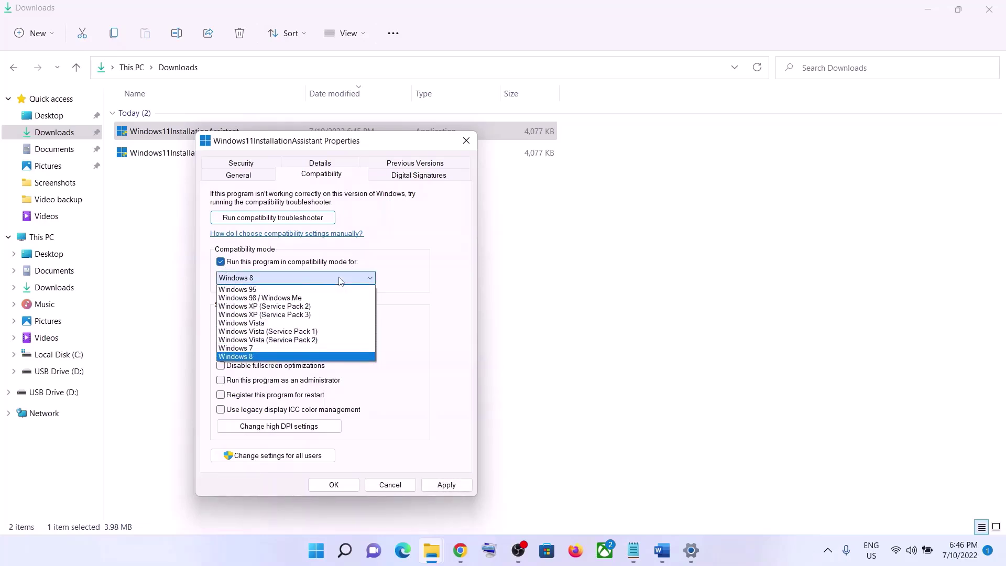
pyautogui.click(251, 348)
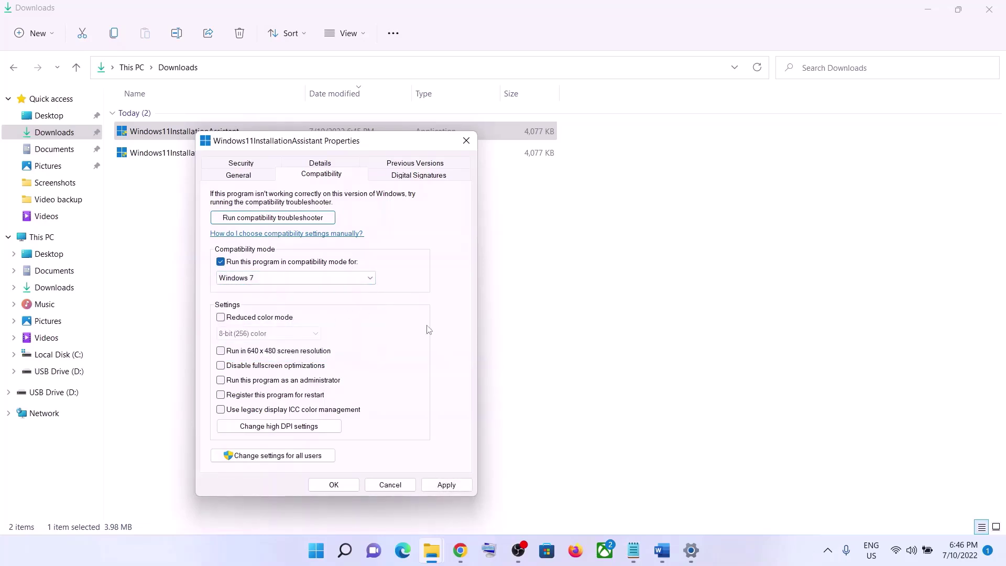
pyautogui.click(354, 481)
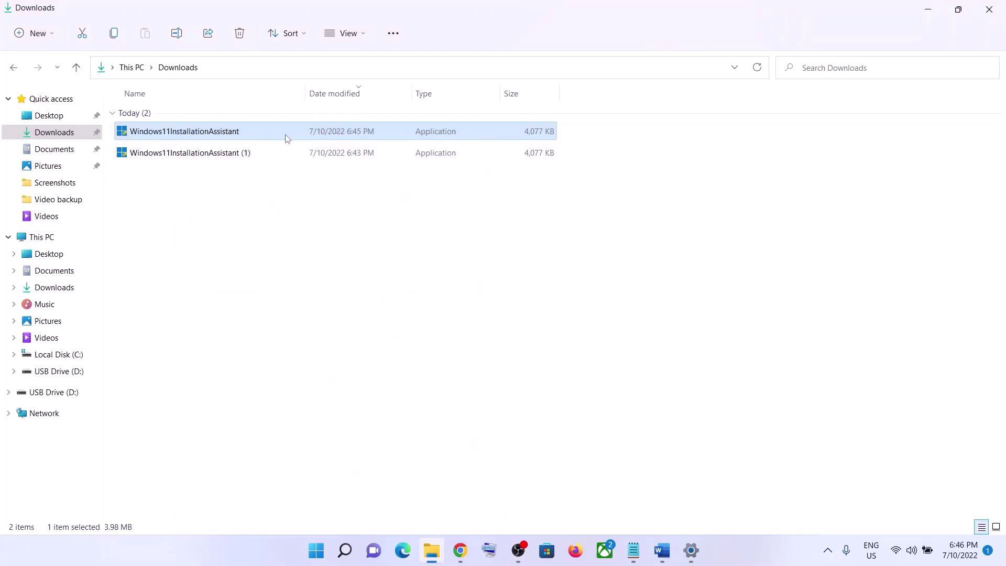
pyautogui.click(928, 10)
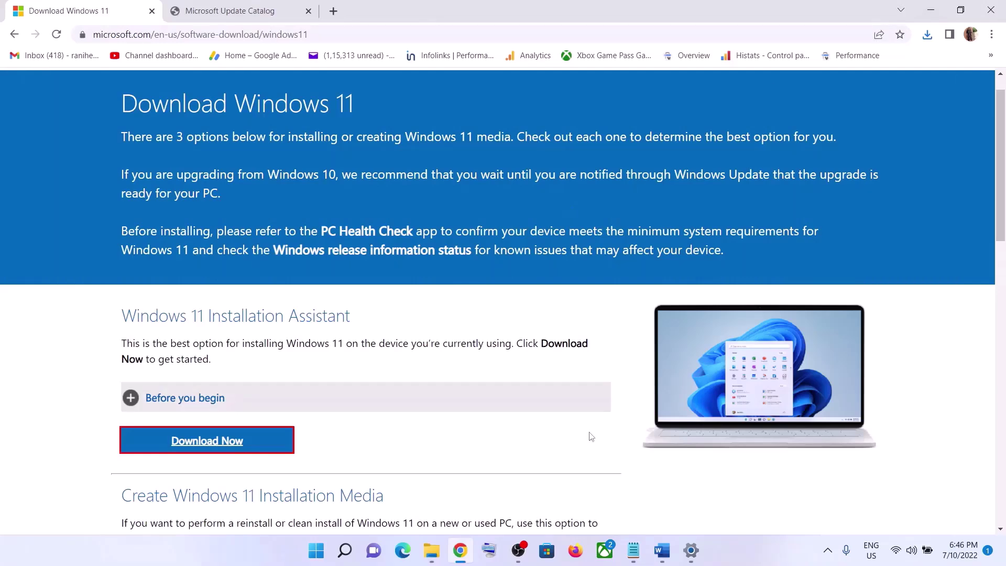
# Step: Select the Step 4 Microsoft Update Catalog link in the Word guide and go to that tab
pyautogui.click(660, 551)
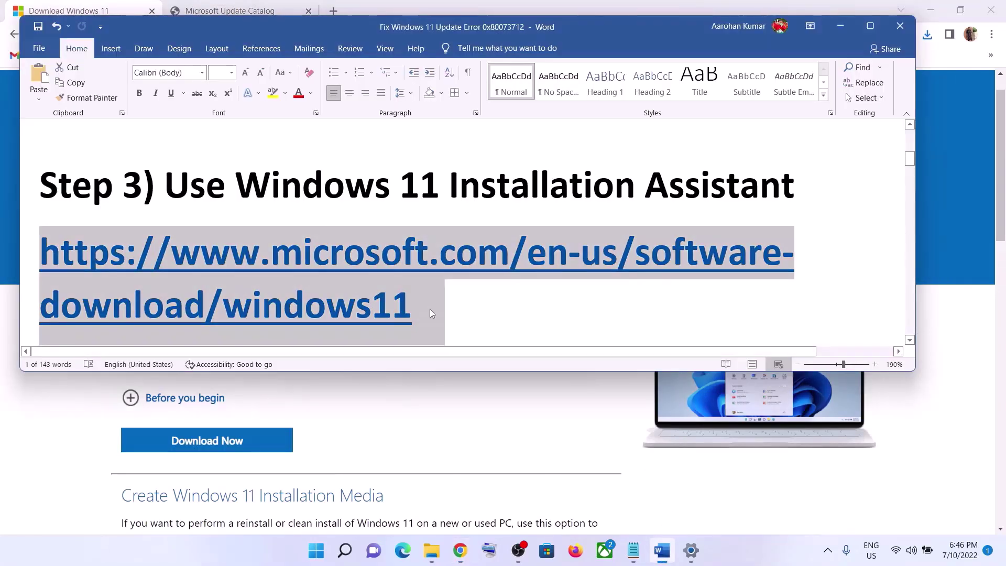
pyautogui.scroll(-5, 431, 309)
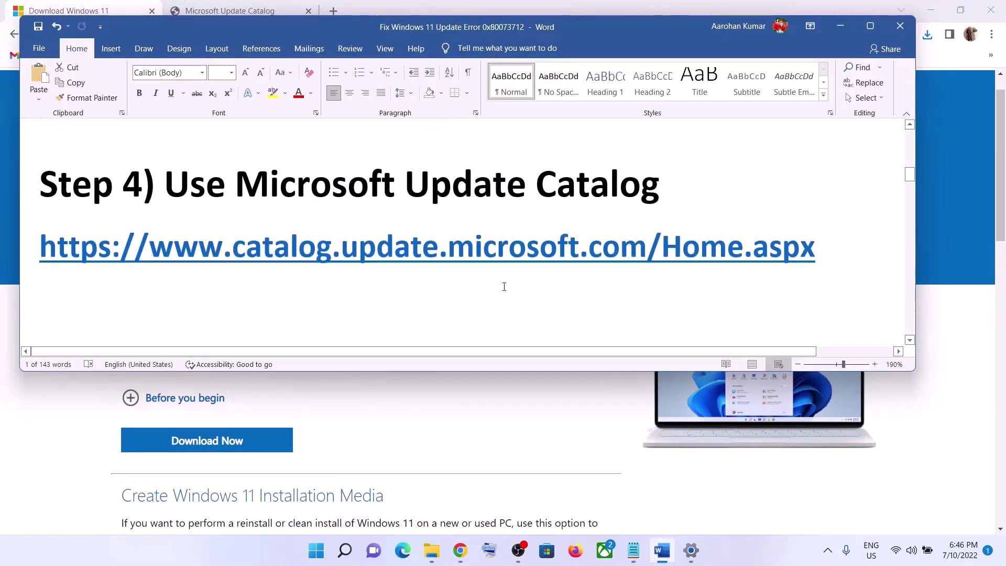
pyautogui.tripleClick(846, 240)
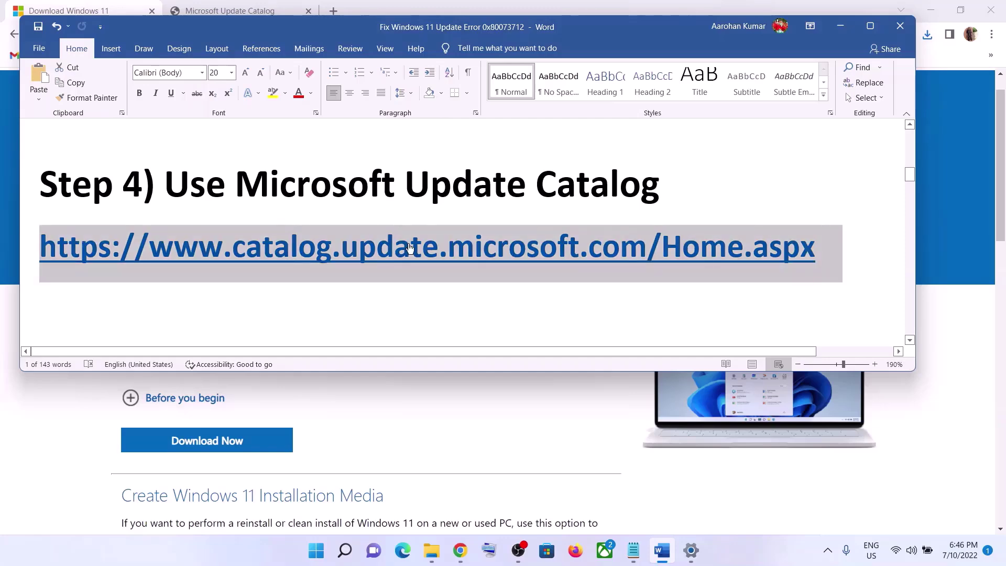
pyautogui.click(198, 6)
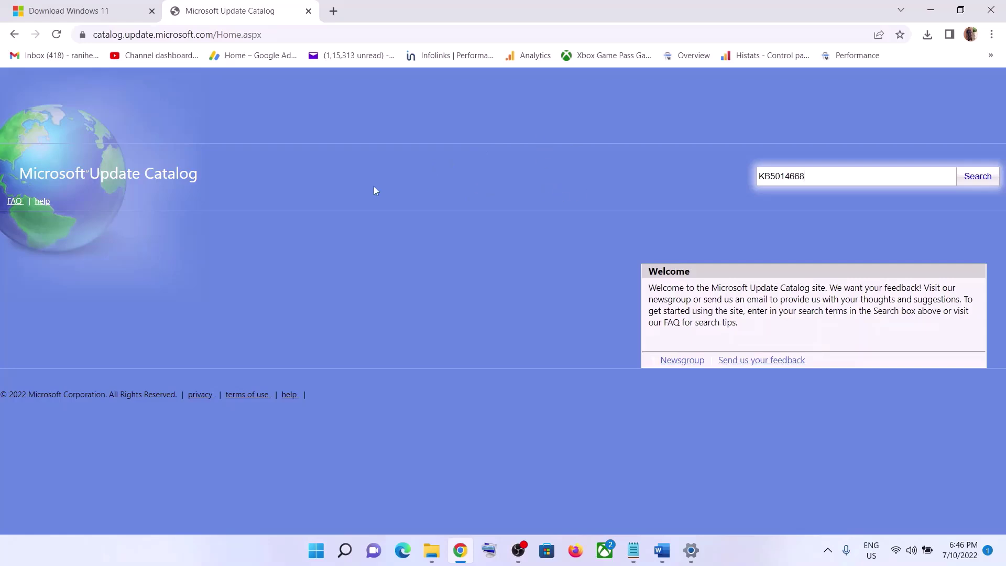
# Step: Search the Microsoft Update Catalog for KB5014668
pyautogui.moveTo(824, 174); pyautogui.dragTo(757, 180)
pyautogui.click(820, 174)
pyautogui.moveTo(825, 176); pyautogui.dragTo(763, 175)
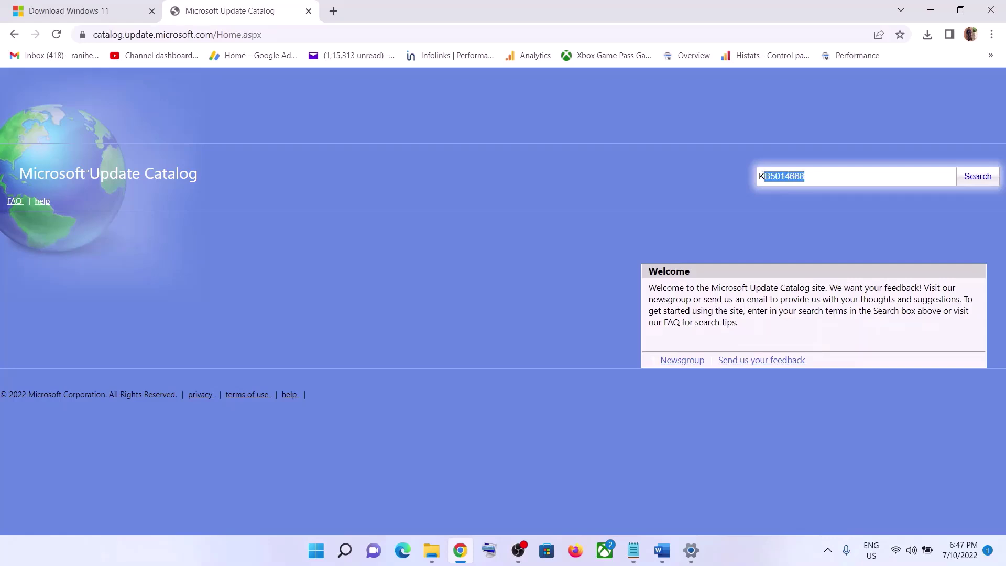
pyautogui.click(824, 179)
pyautogui.moveTo(834, 178); pyautogui.dragTo(759, 175)
pyautogui.click(817, 177)
pyautogui.moveTo(804, 179); pyautogui.dragTo(766, 177)
pyautogui.click(976, 188)
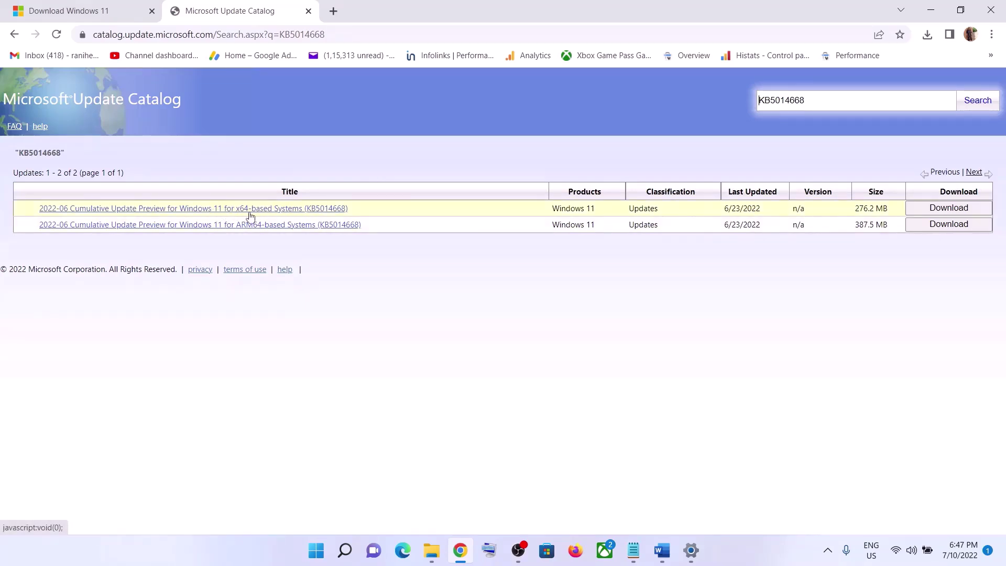
# Step: Confirm on Settings' System > About page that the system type is 64-bit, x64-based, then return to Chrome
pyautogui.click(316, 550)
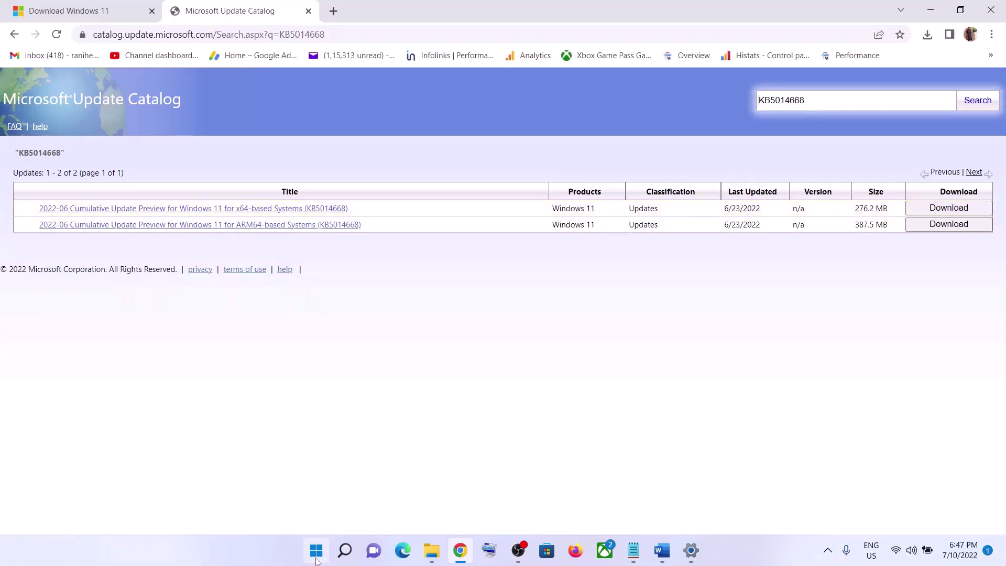
pyautogui.click(470, 223)
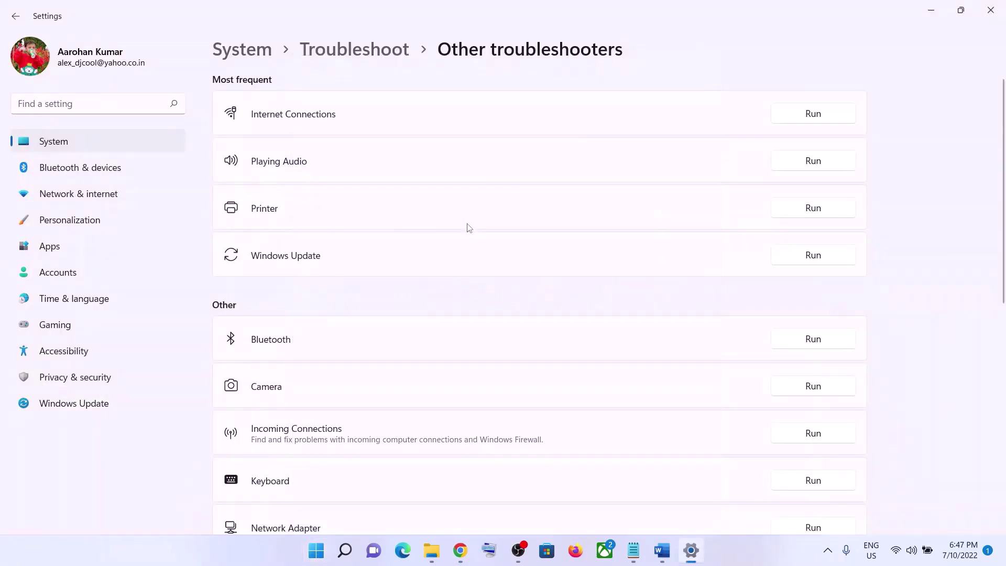
pyautogui.click(88, 143)
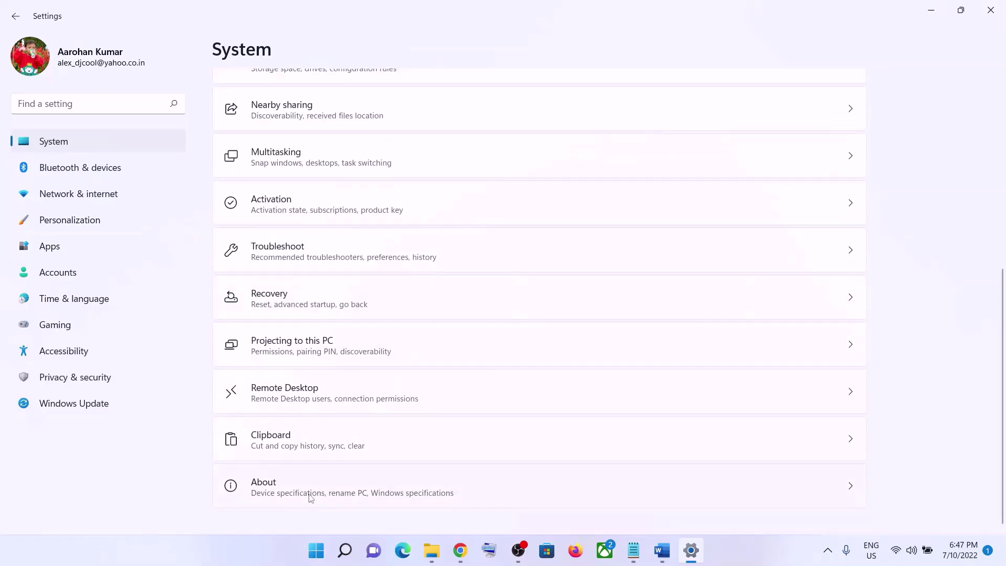
pyautogui.click(311, 498)
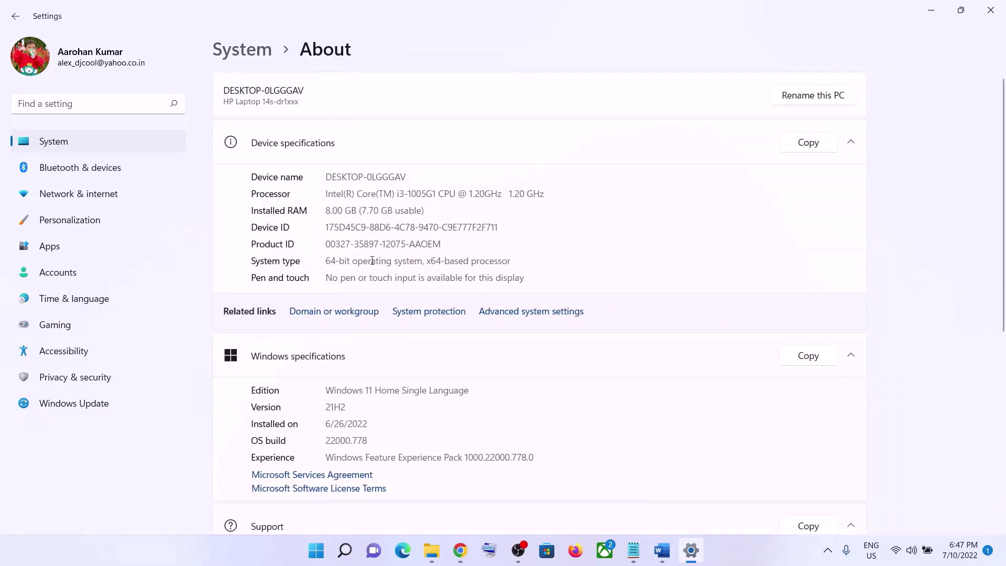
pyautogui.click(931, 10)
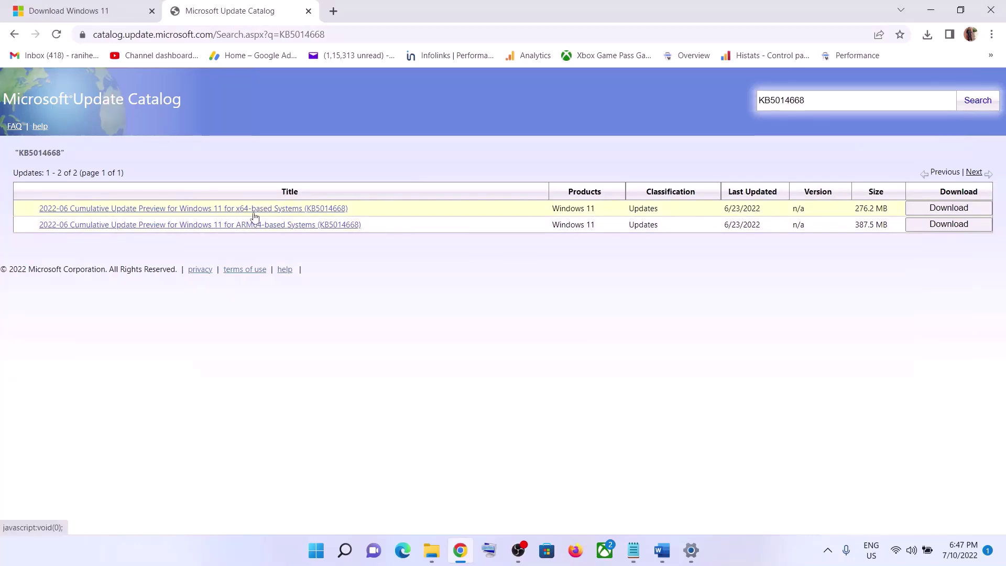
# Step: Save the x64 KB5014668 .msu update package to the Desktop using Save link as
pyautogui.click(945, 209)
pyautogui.moveTo(297, 7); pyautogui.dragTo(496, 83)
pyautogui.click(366, 204)
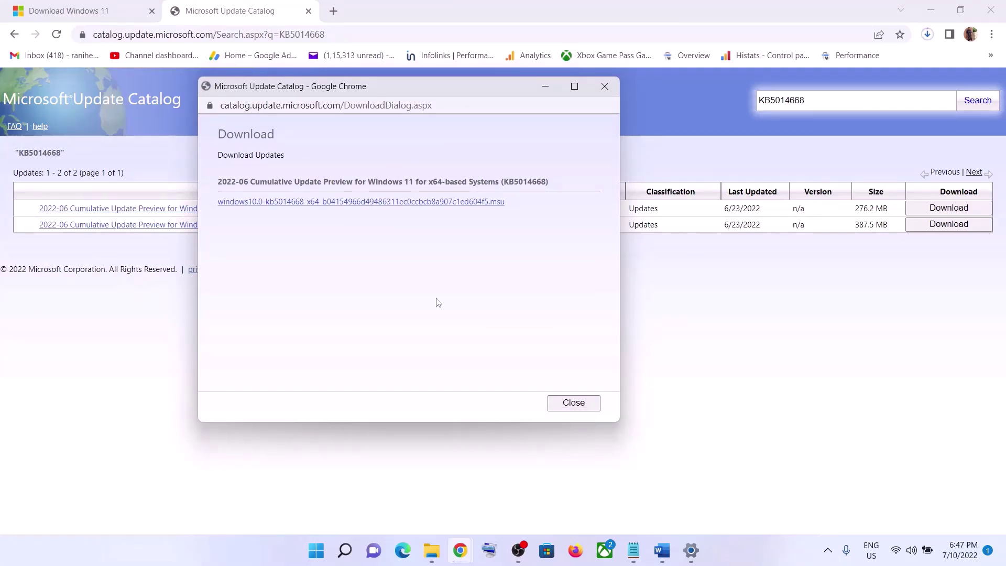
pyautogui.click(390, 208)
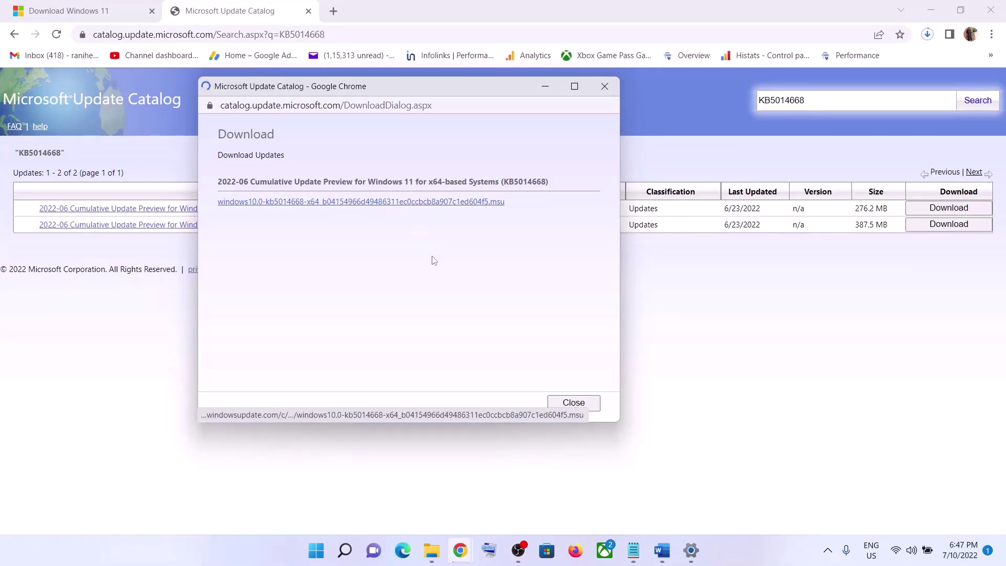
pyautogui.rightClick(417, 209)
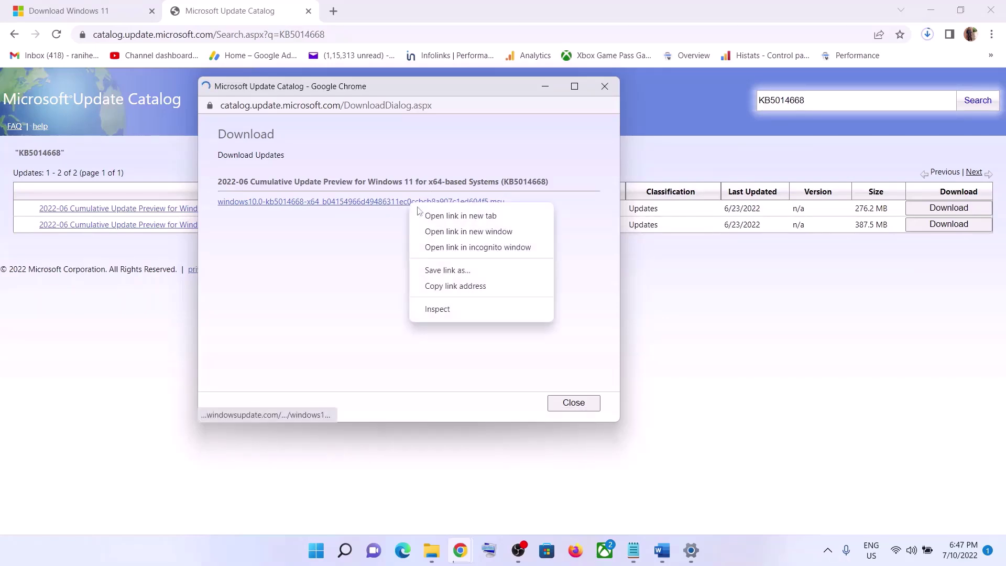
pyautogui.click(448, 270)
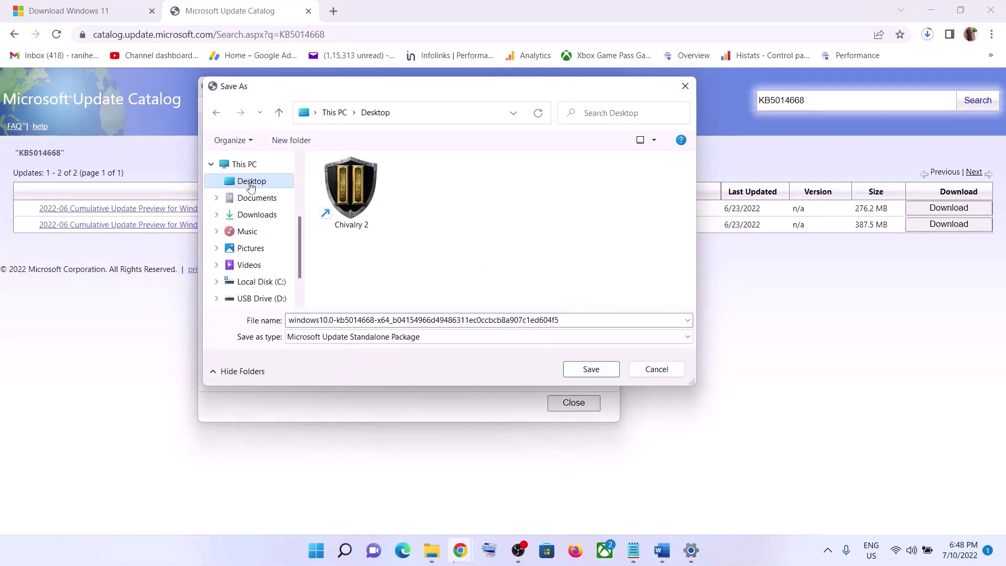
pyautogui.click(575, 373)
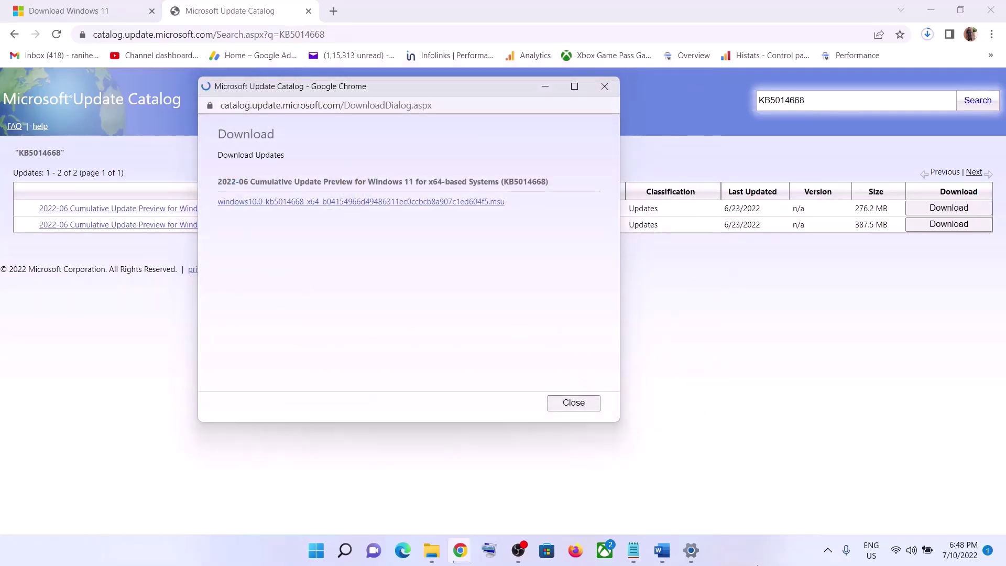
# Step: Close the download window and confirm the 276 MB package finished downloading
pyautogui.hotkey('alt', 'F4')
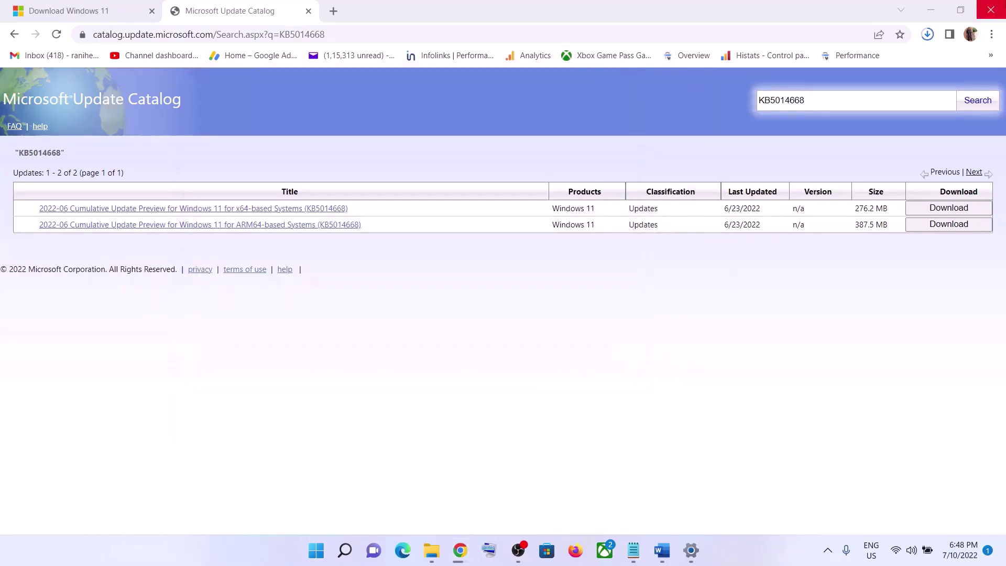
pyautogui.click(928, 35)
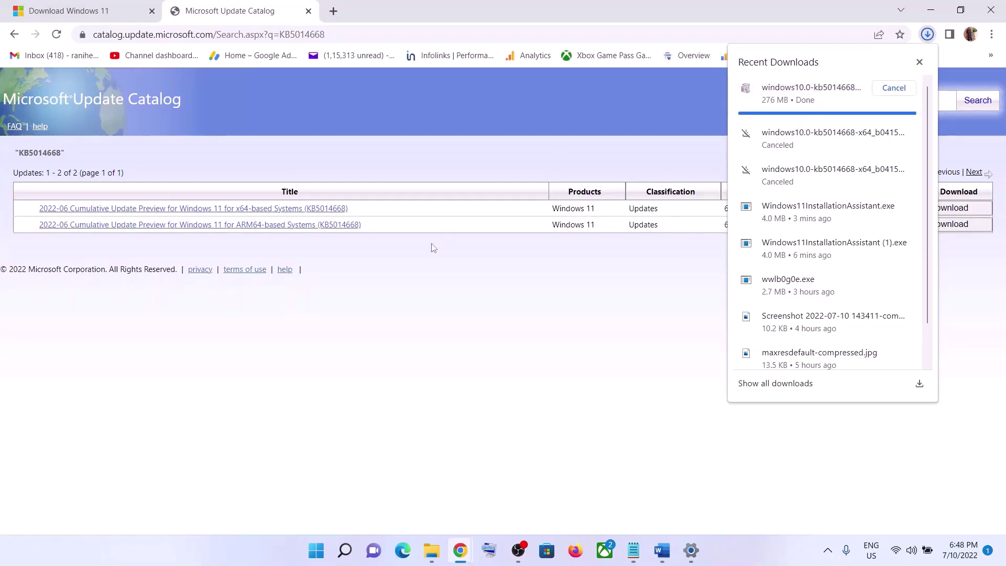
pyautogui.click(416, 280)
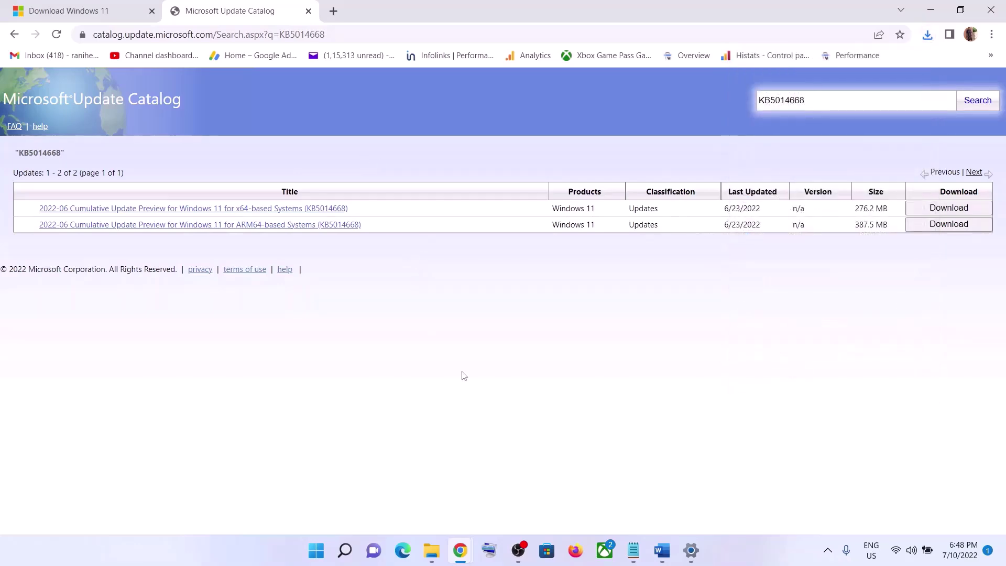
# Step: Copy the Step 5 commands, from SC config trustedinstaller to net start appidsvc, in the Word guide
pyautogui.click(662, 550)
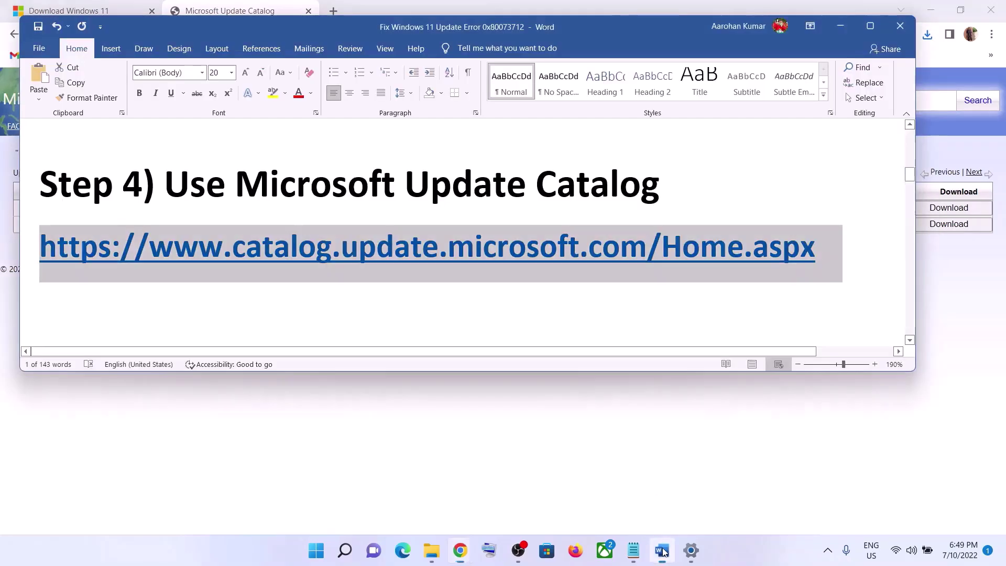
pyautogui.scroll(-5, 540, 243)
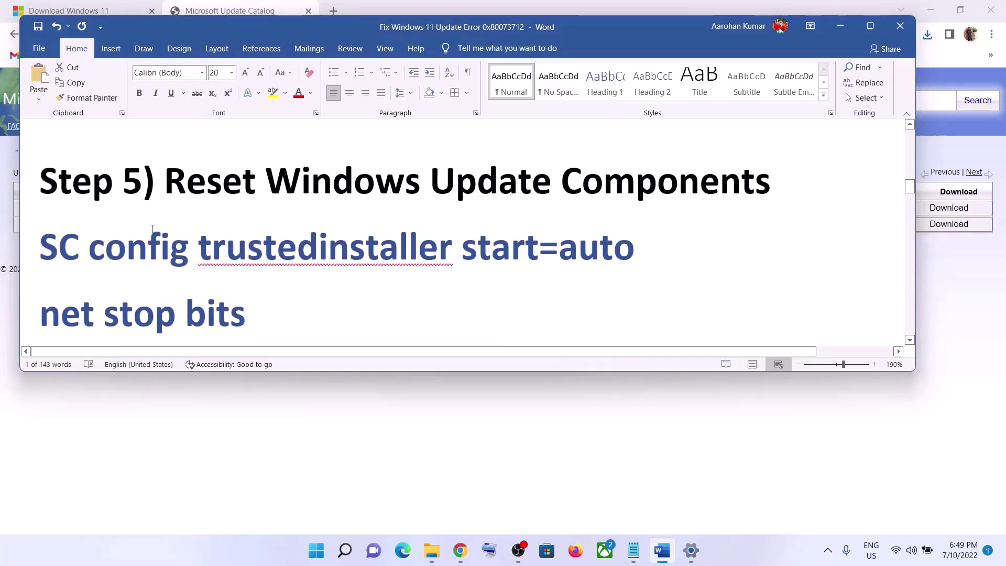
pyautogui.moveTo(41, 240); pyautogui.dragTo(321, 285)
pyautogui.rightClick(238, 215)
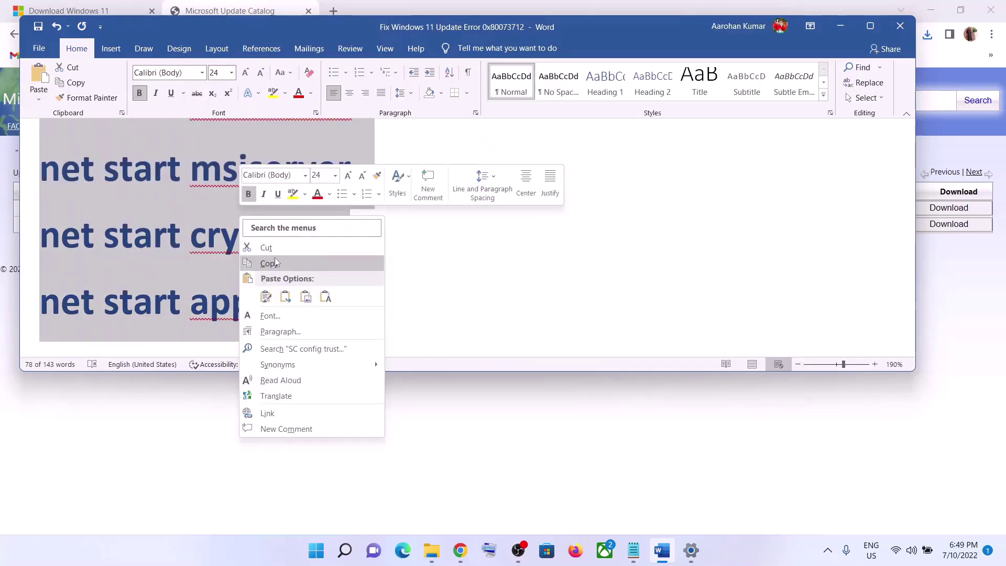
pyautogui.click(274, 260)
# Step: Open Notepad and paste in the copied reset commands
pyautogui.click(316, 551)
pyautogui.write('note')
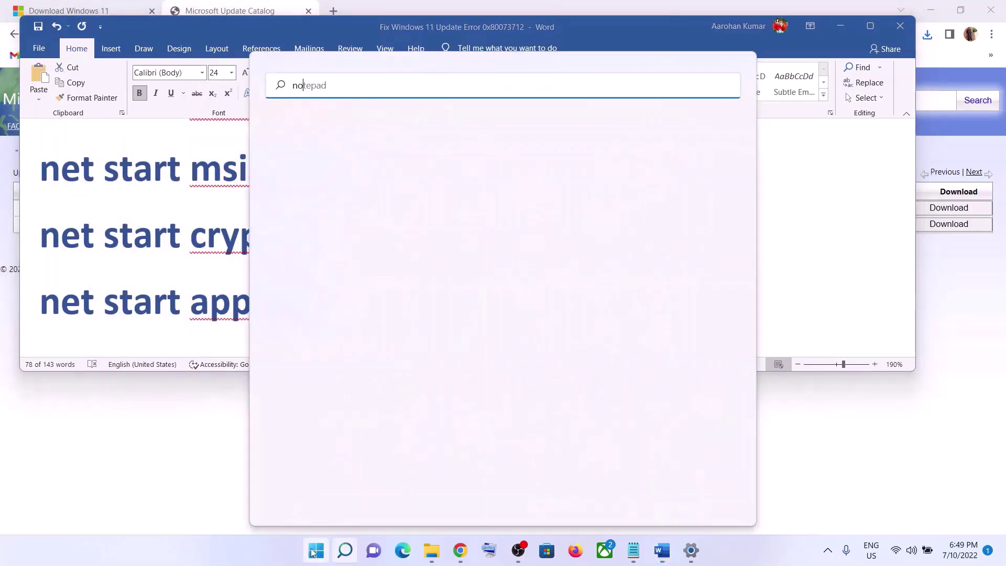
pyautogui.click(350, 180)
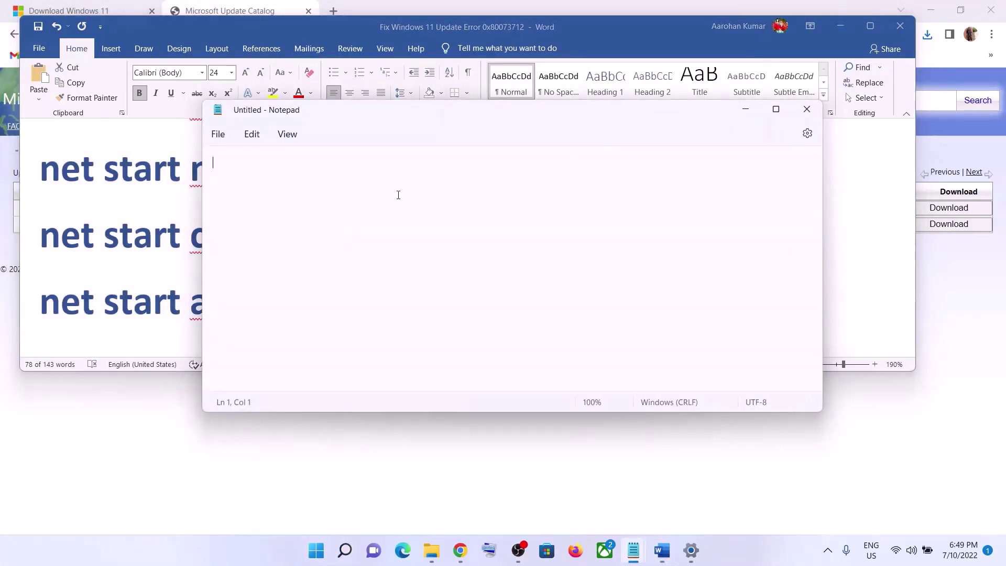
pyautogui.rightClick(399, 194)
pyautogui.click(438, 291)
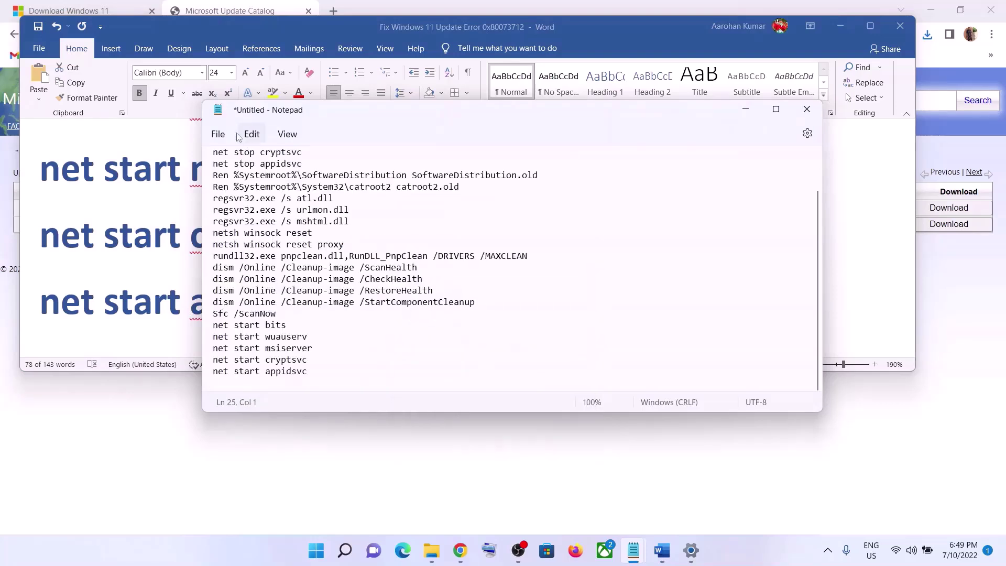
# Step: Start saving to the Desktop and copy the file name Wufix.bat from the Word guide
pyautogui.click(218, 134)
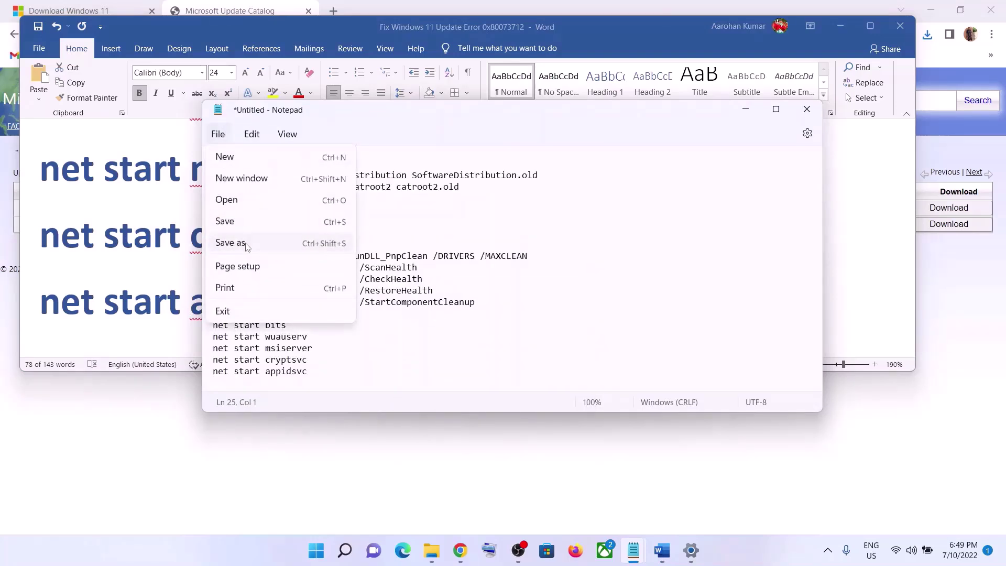
pyautogui.click(231, 242)
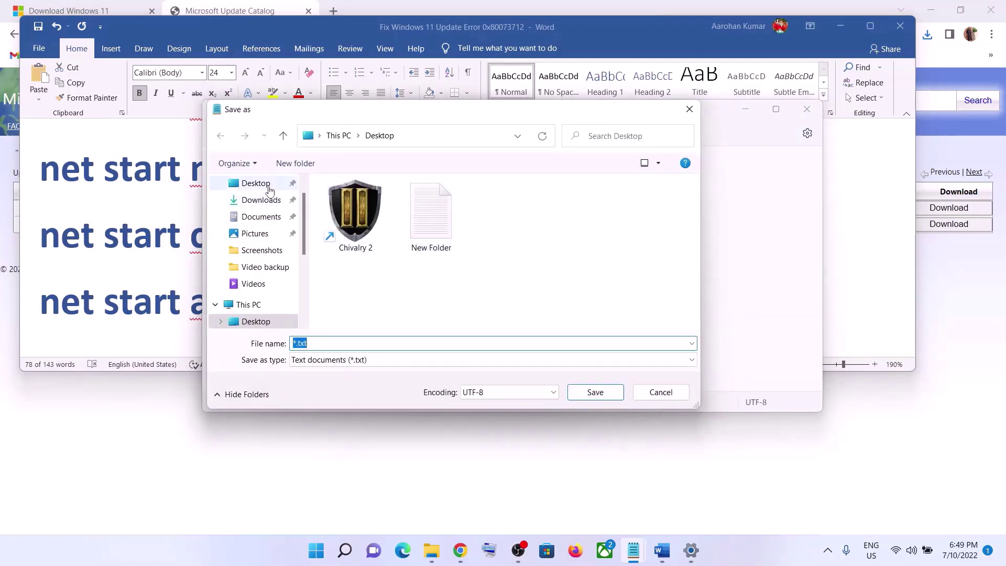
pyautogui.click(269, 186)
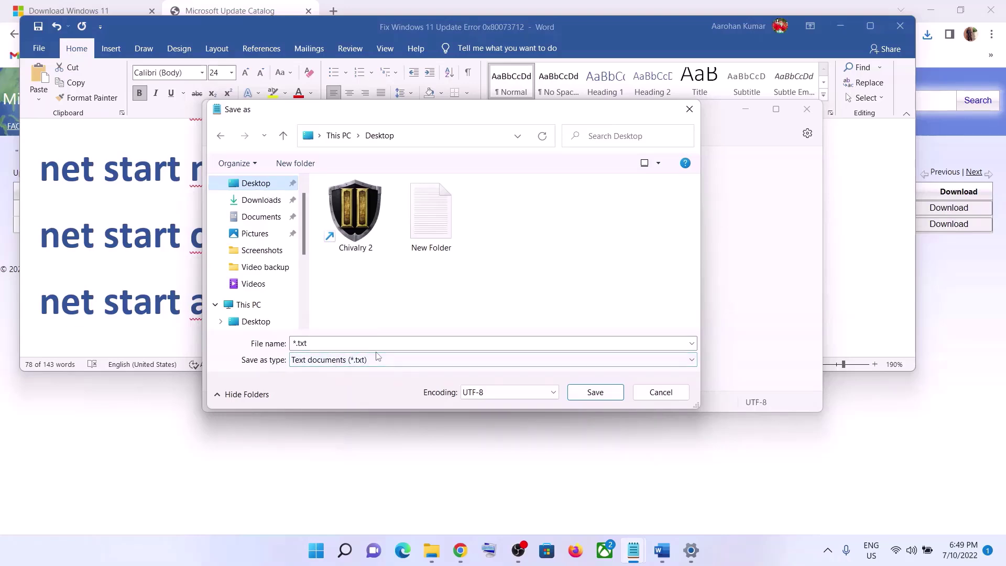
pyautogui.click(159, 300)
pyautogui.scroll(-5, 186, 169)
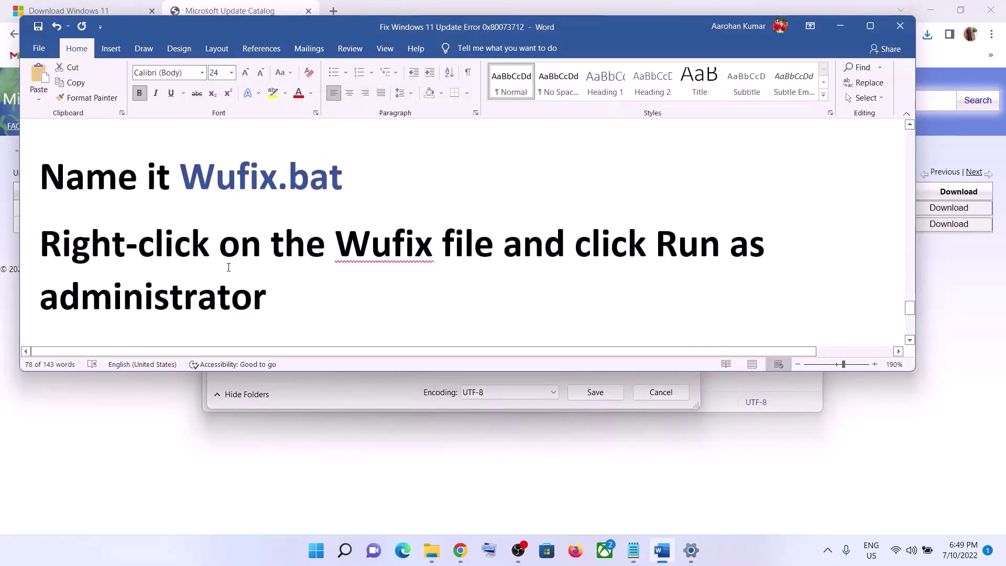
pyautogui.moveTo(186, 168); pyautogui.dragTo(339, 175)
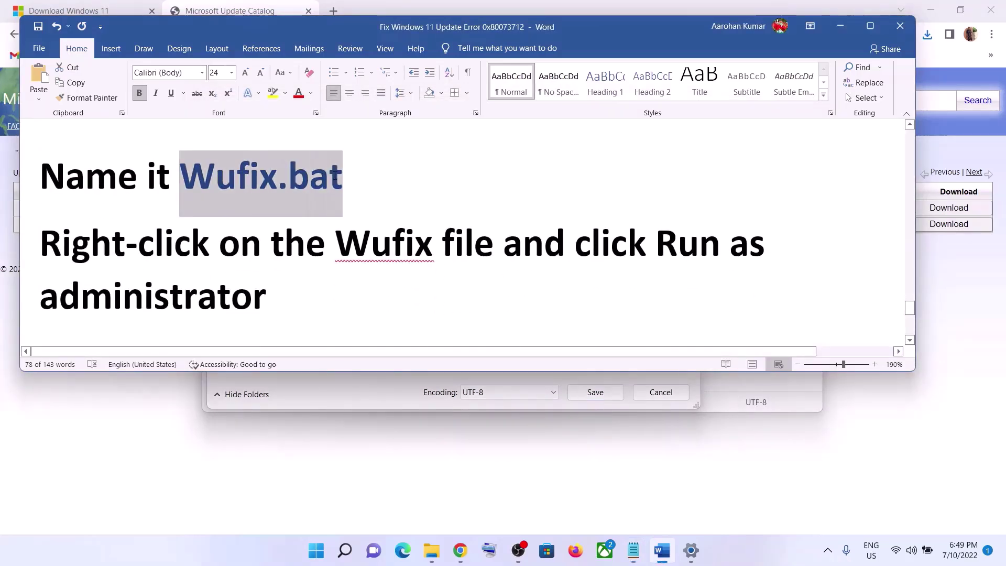
pyautogui.hotkey('alt', 'Tab')
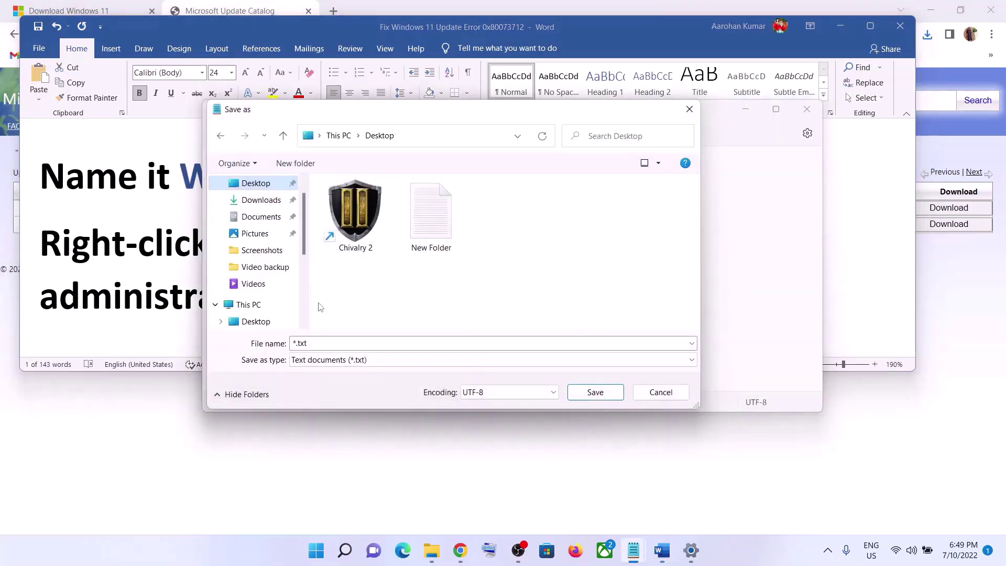
# Step: Save the script as Wufix.bat with the All files type, then show the desktop
pyautogui.doubleClick(321, 340)
pyautogui.hotkey('ctrl', 'v')
pyautogui.click(315, 362)
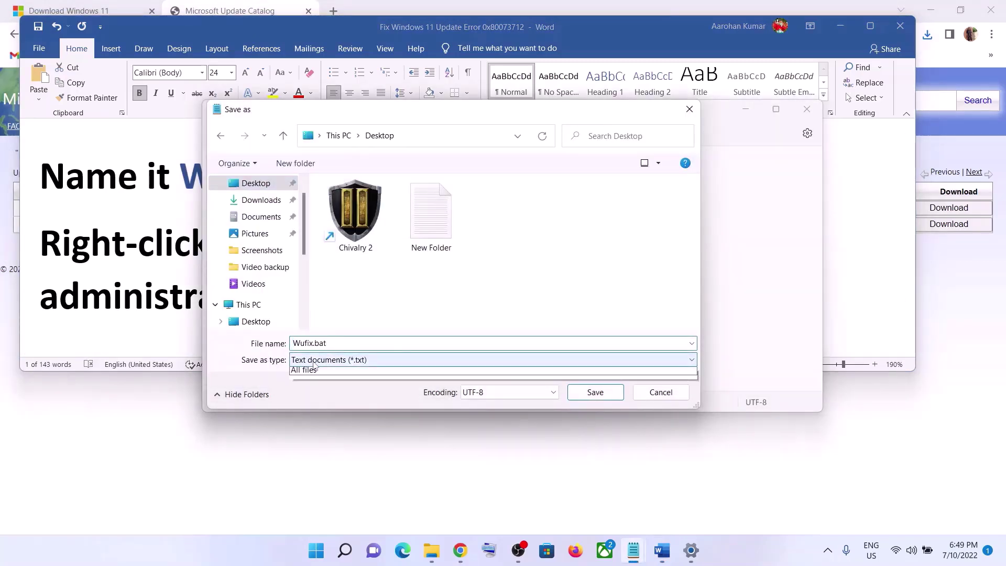
pyautogui.click(309, 384)
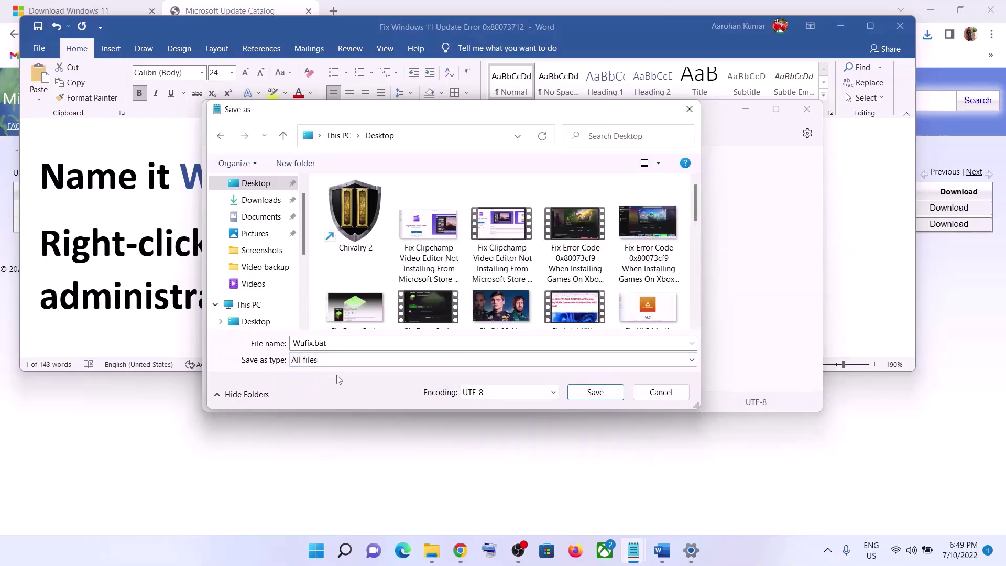
pyautogui.click(614, 397)
pyautogui.press('super+d')
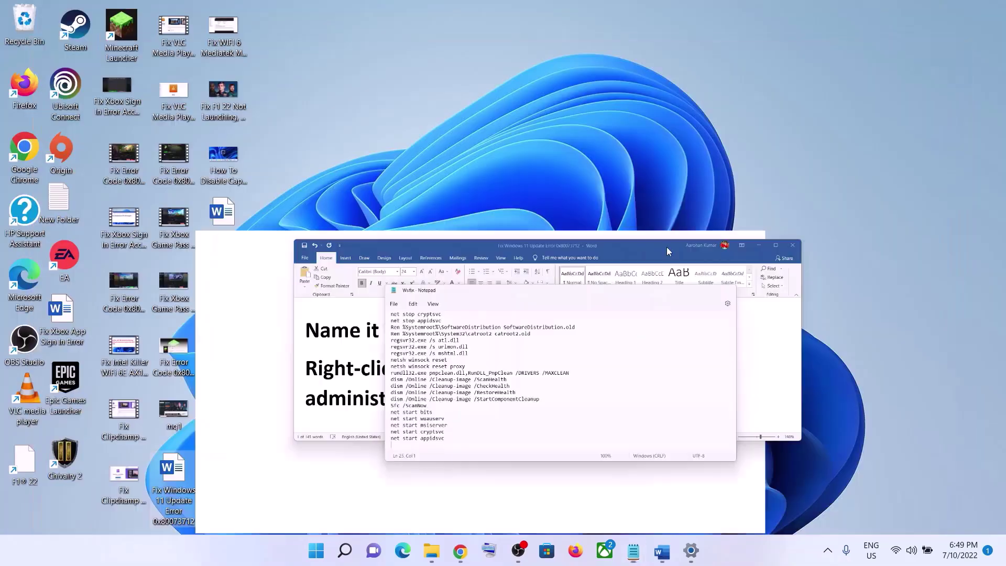
# Step: Run Wufix.bat from the desktop as administrator
pyautogui.click(235, 345)
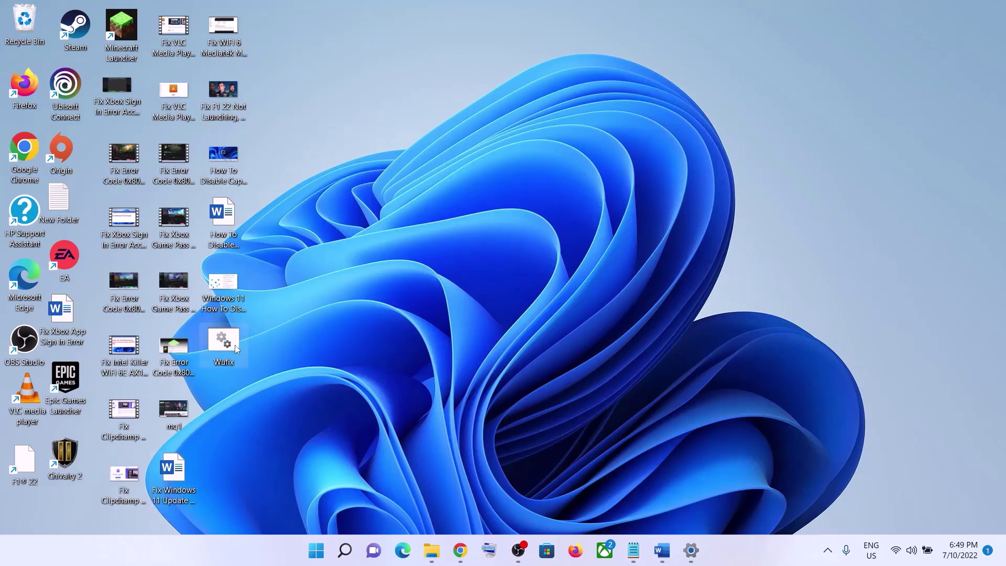
pyautogui.rightClick(235, 345)
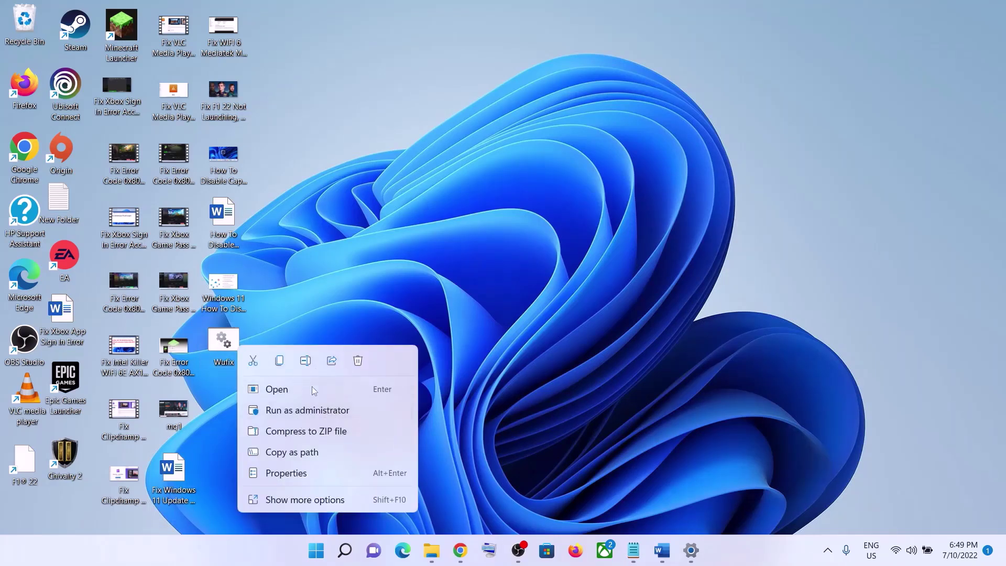
pyautogui.click(331, 412)
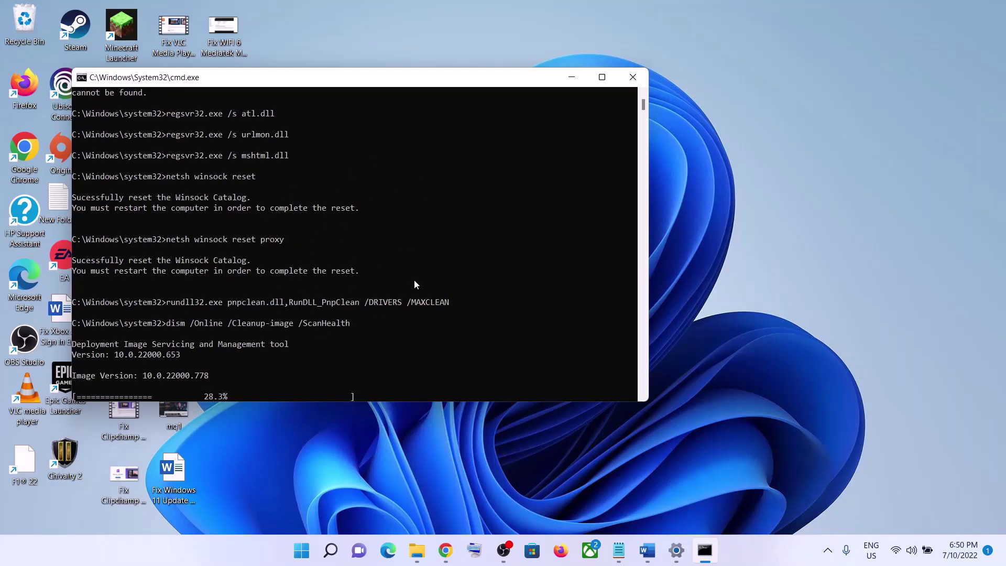
# Step: View the About page showing Windows 11 Home Single Language 21H2 while the commands run
pyautogui.click(301, 550)
pyautogui.click(666, 506)
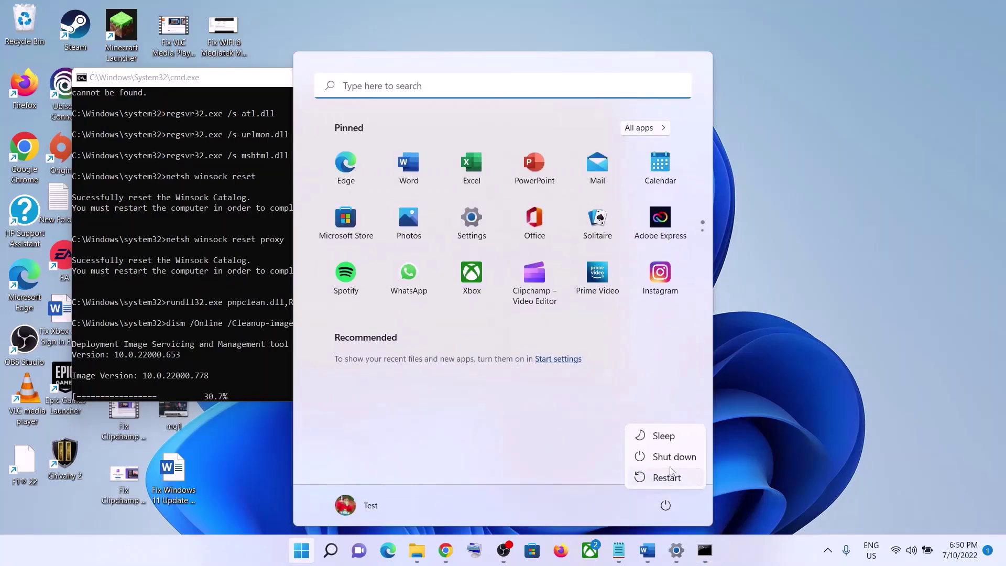
pyautogui.click(800, 427)
pyautogui.click(800, 427)
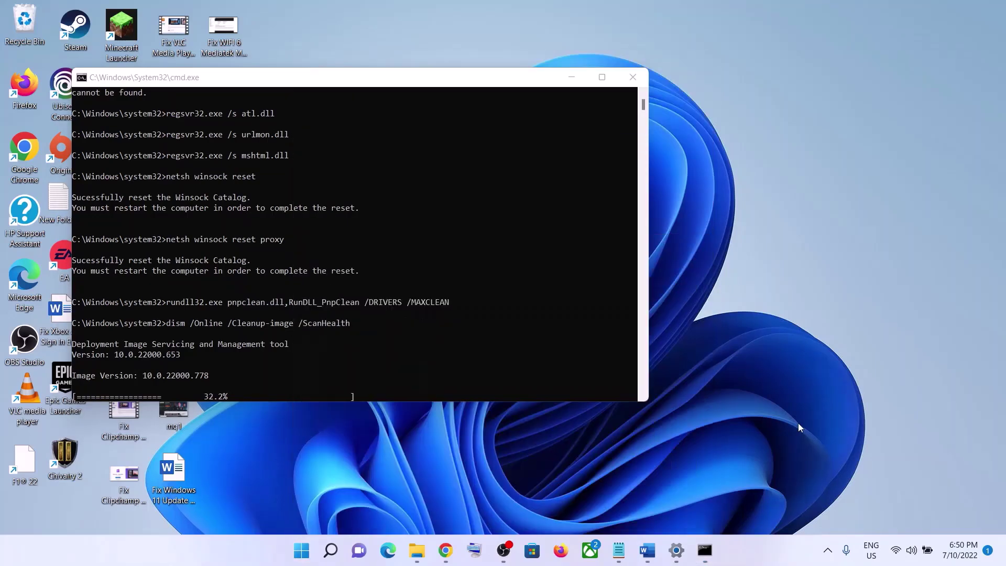
pyautogui.click(677, 550)
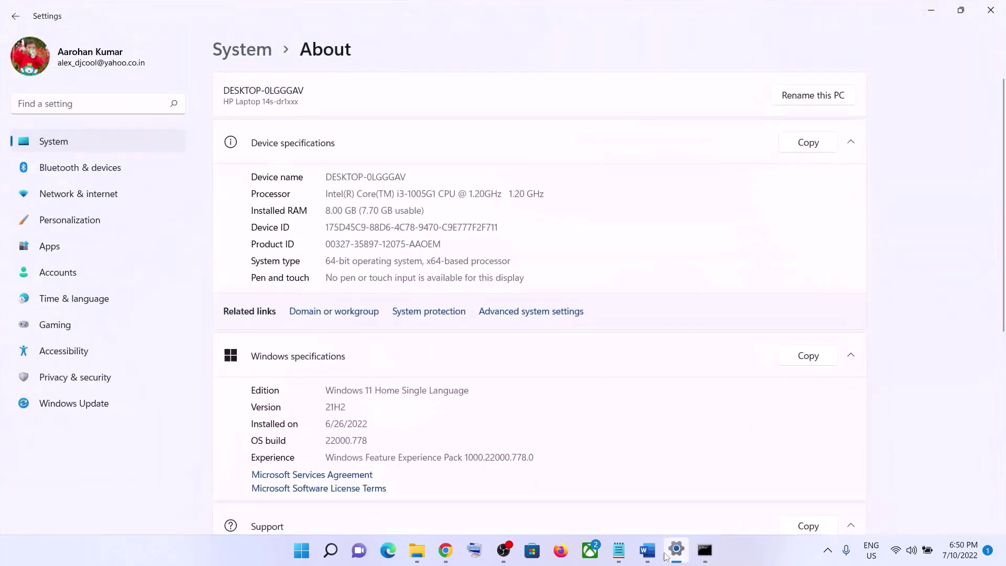
pyautogui.click(647, 550)
# Step: Follow the guide's Use Media Creation Tool step to download and run the Media Creation Tool
pyautogui.scroll(-5, 452, 226)
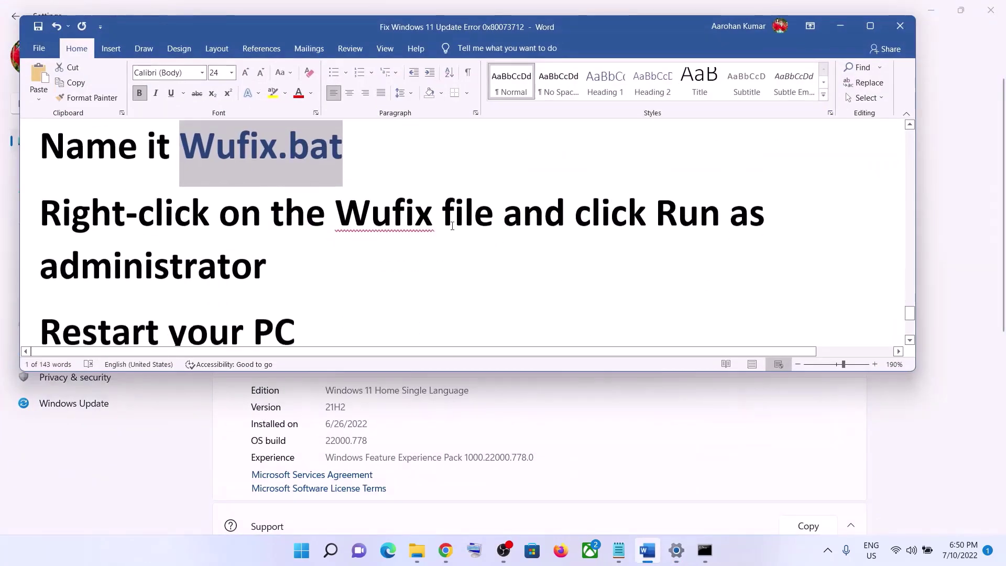
pyautogui.scroll(-3, 452, 226)
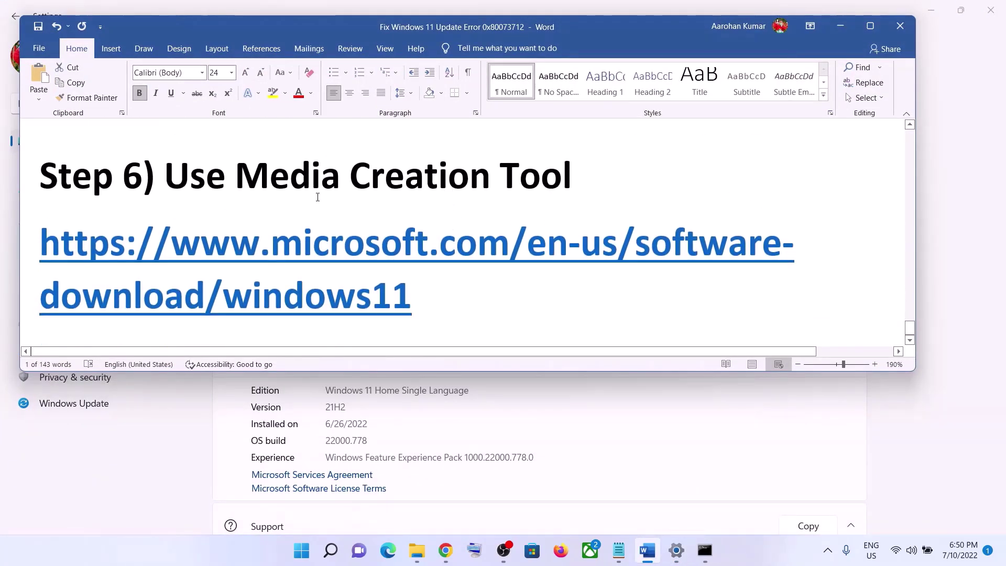
pyautogui.moveTo(165, 184); pyautogui.dragTo(531, 189)
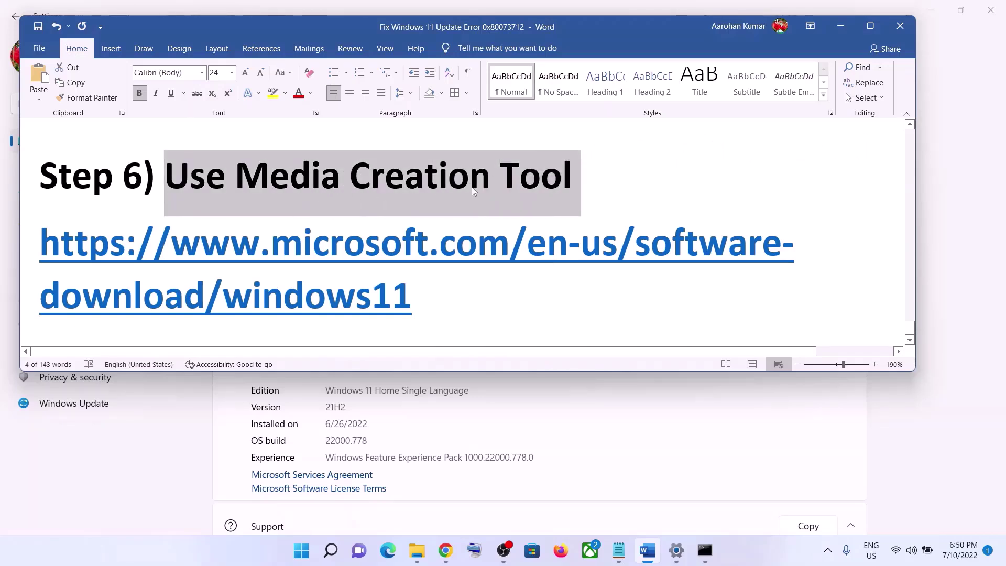
pyautogui.click(732, 559)
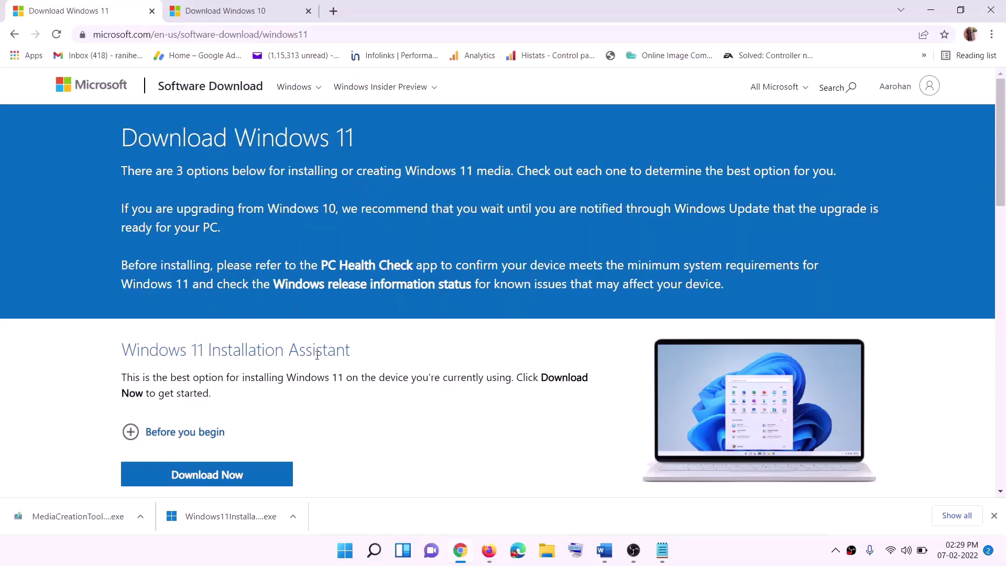
pyautogui.scroll(-5, 317, 356)
pyautogui.click(207, 314)
pyautogui.moveTo(188, 310); pyautogui.dragTo(292, 311)
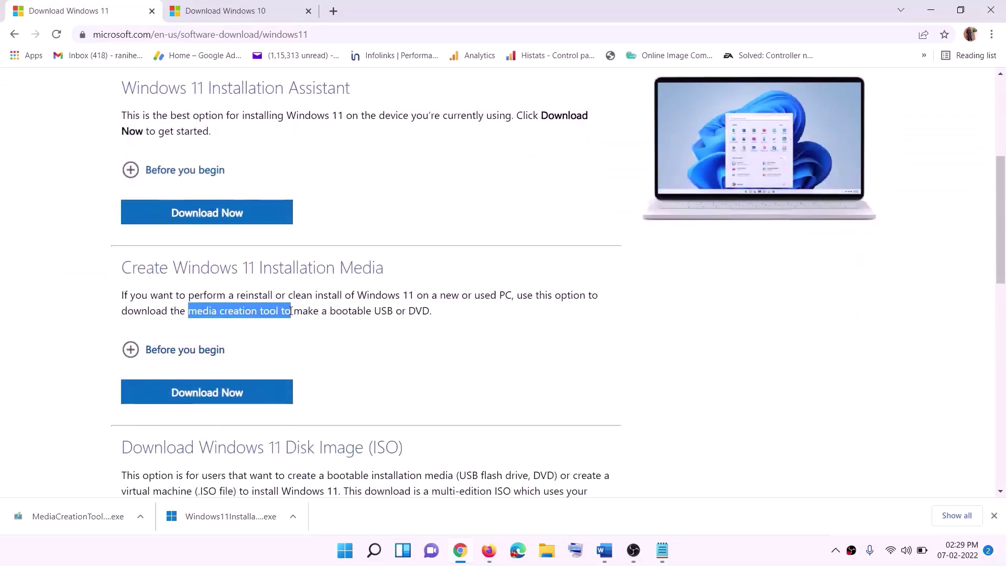
pyautogui.click(200, 399)
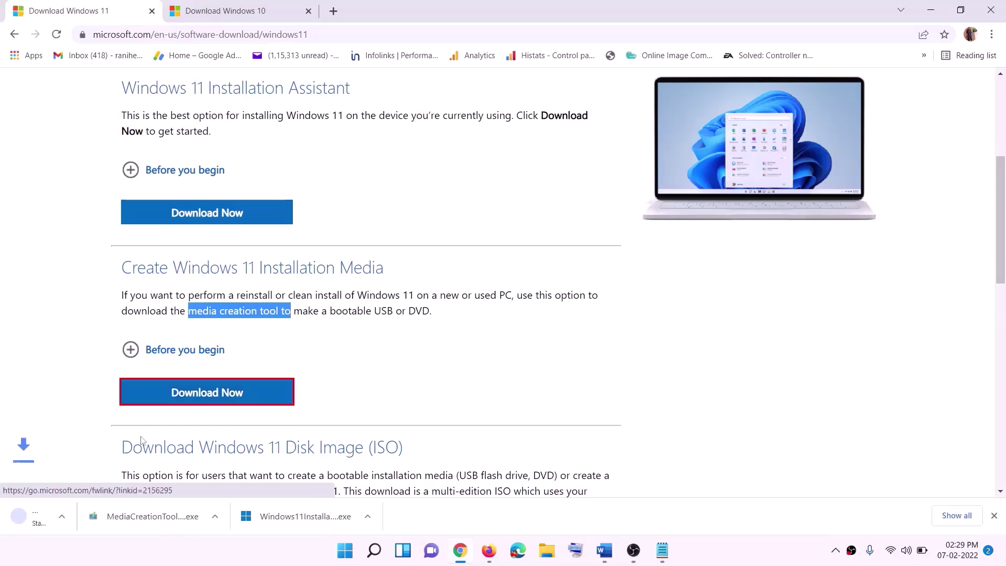
pyautogui.click(157, 503)
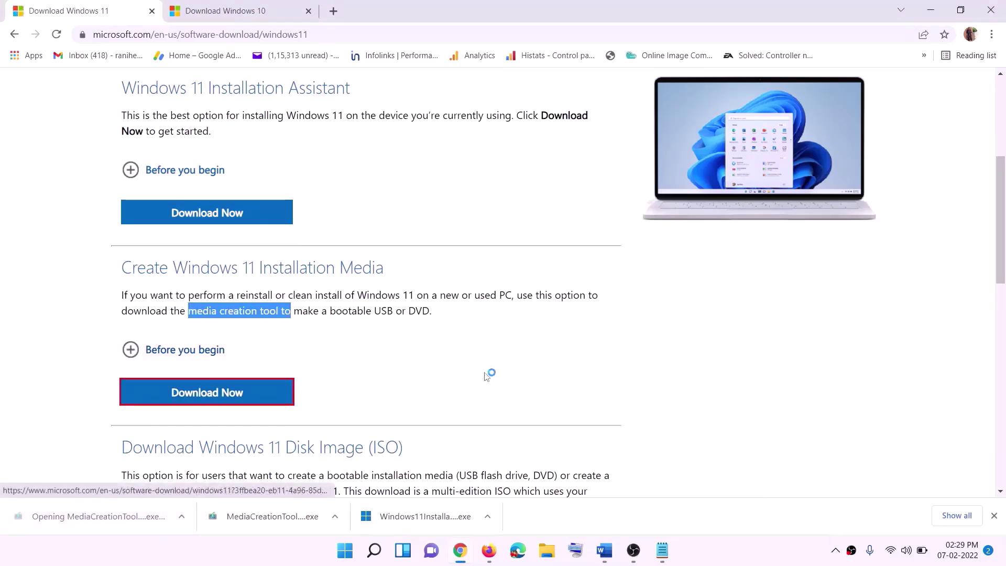
# Step: Accept the licence, keep the recommended language and edition, and save the Windows ISO to the Desktop
pyautogui.click(452, 382)
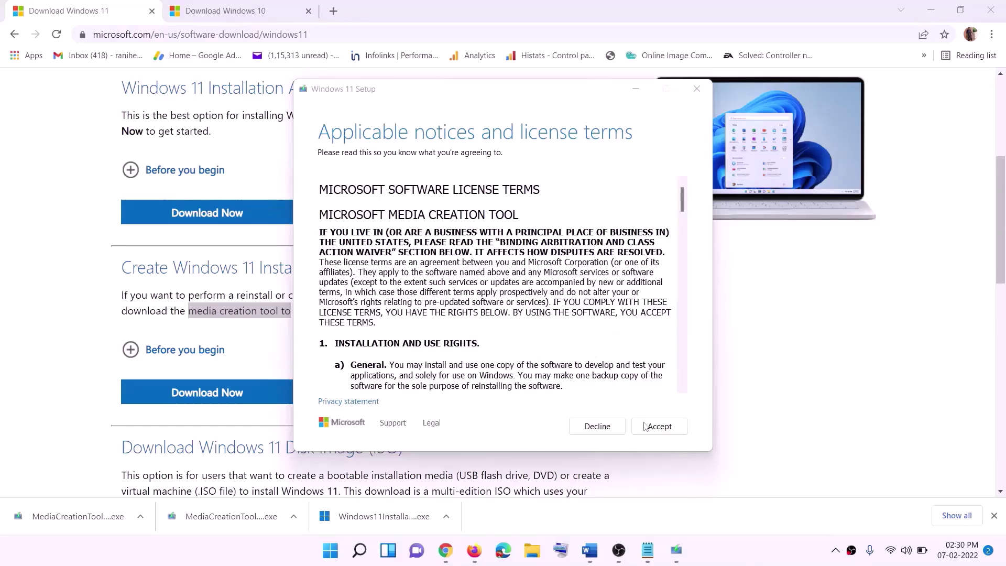
pyautogui.click(645, 426)
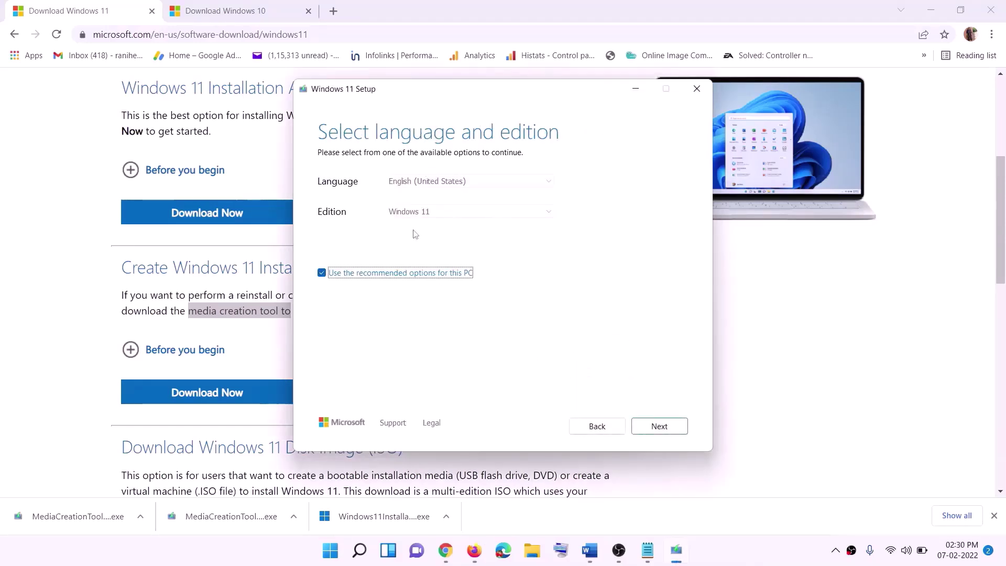
pyautogui.click(653, 426)
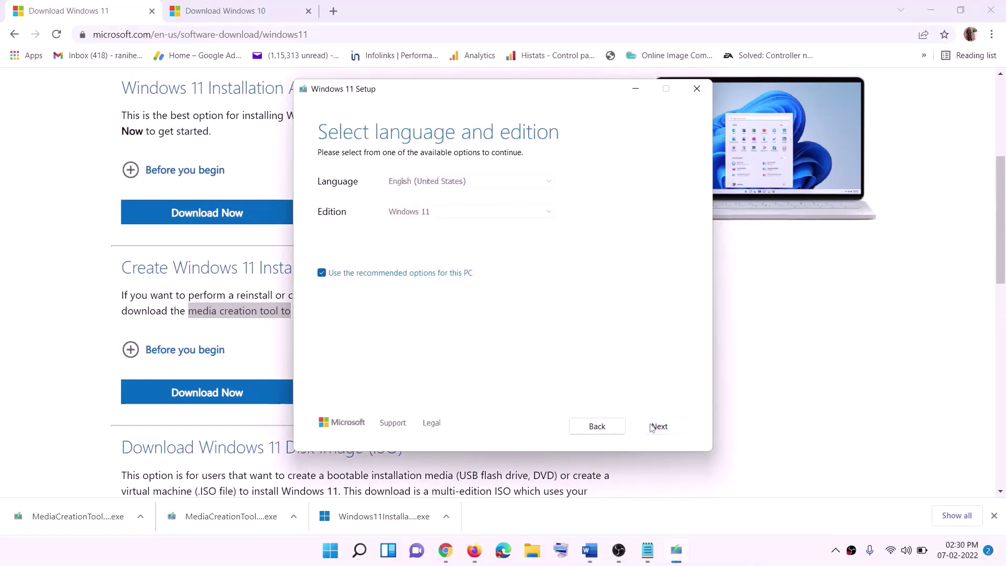
pyautogui.click(336, 229)
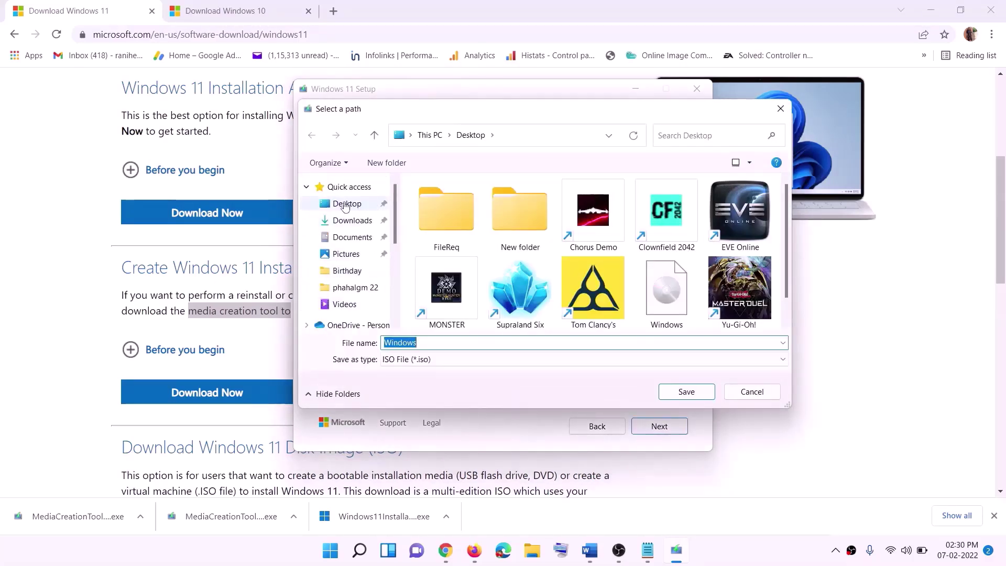
pyautogui.click(332, 204)
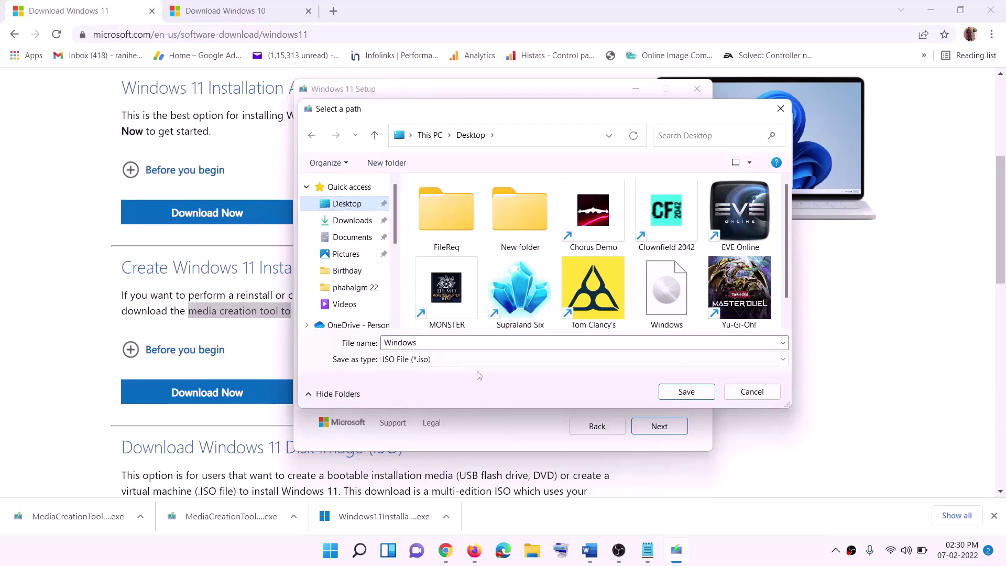
pyautogui.click(692, 394)
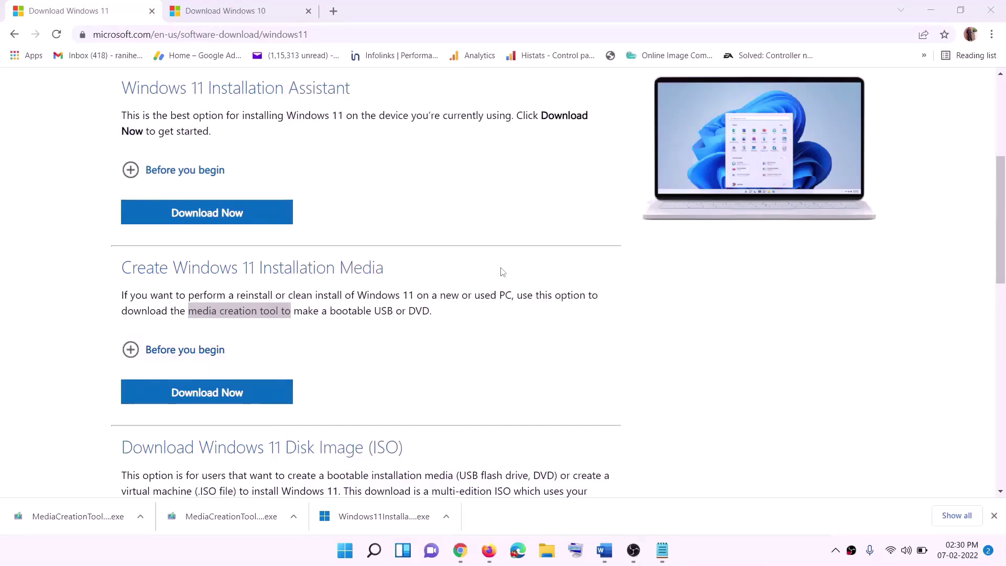
pyautogui.press('super+d')
pyautogui.moveTo(238, 26); pyautogui.dragTo(326, 285)
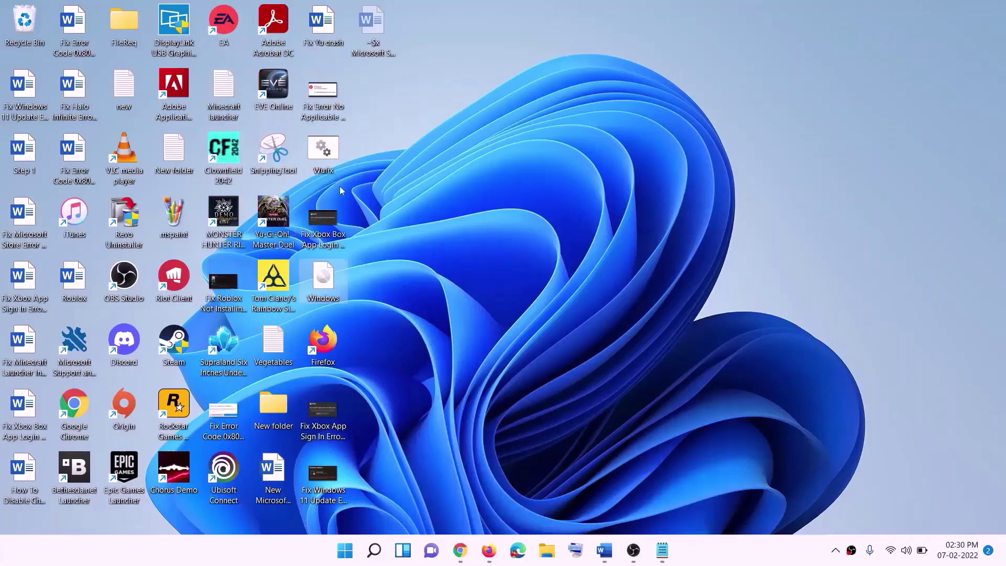
# Step: Mount the Windows ISO, run its setup with admin approval, and proceed to checking for updates
pyautogui.doubleClick(325, 283)
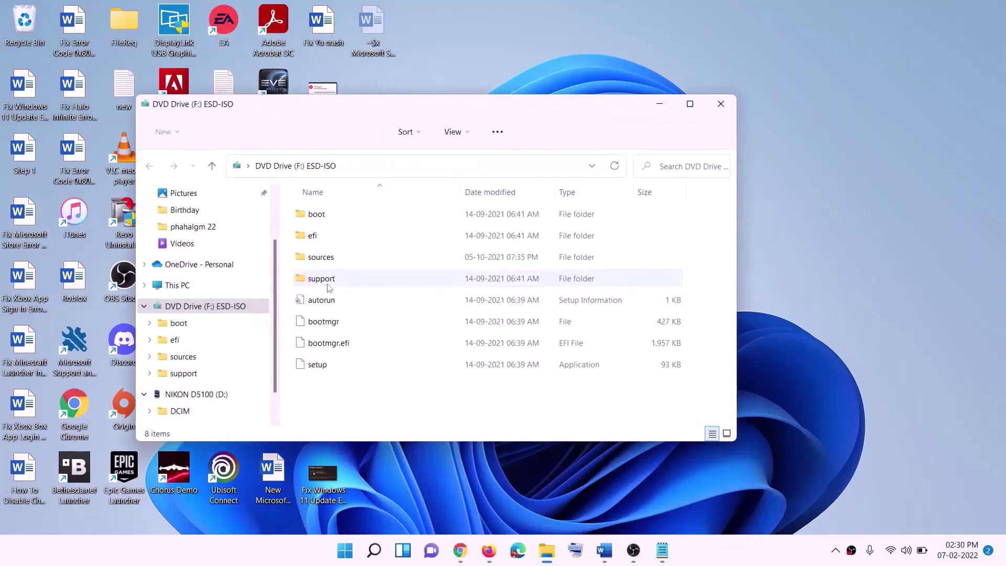
pyautogui.click(321, 368)
pyautogui.doubleClick(344, 364)
pyautogui.click(404, 411)
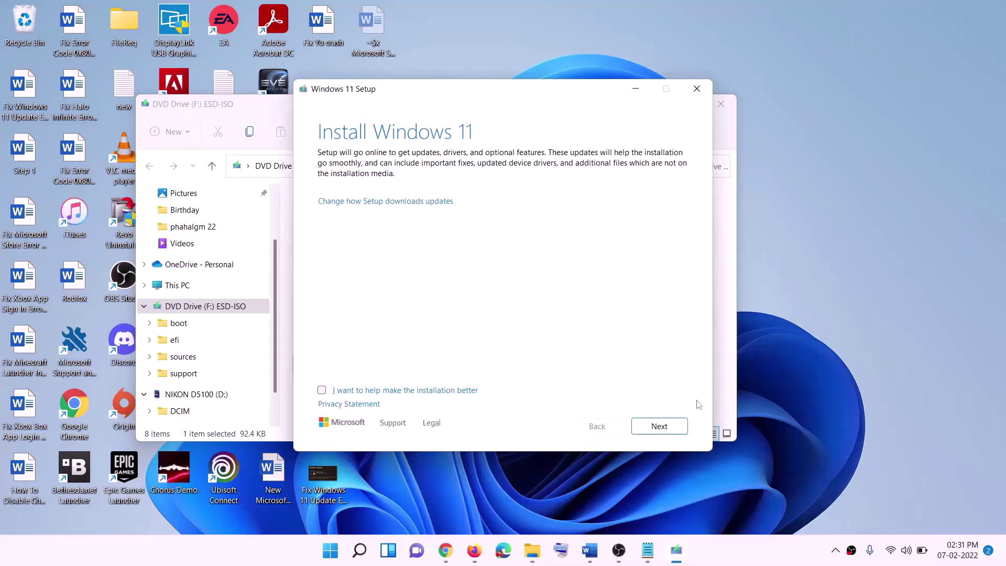
pyautogui.click(662, 428)
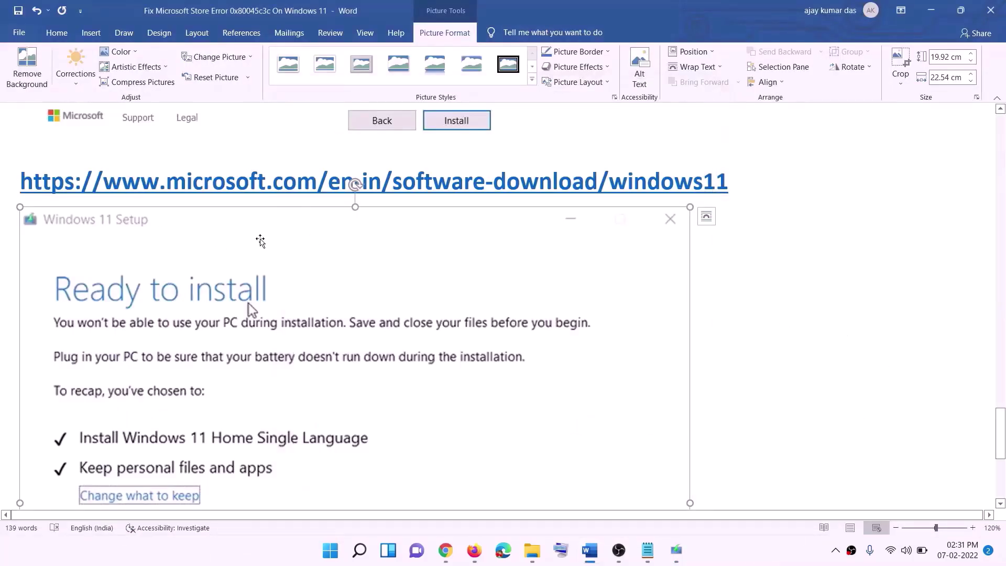
# Step: Scroll through the Word guide's Ready to install step, which keeps personal files and apps
pyautogui.scroll(-3, 229, 251)
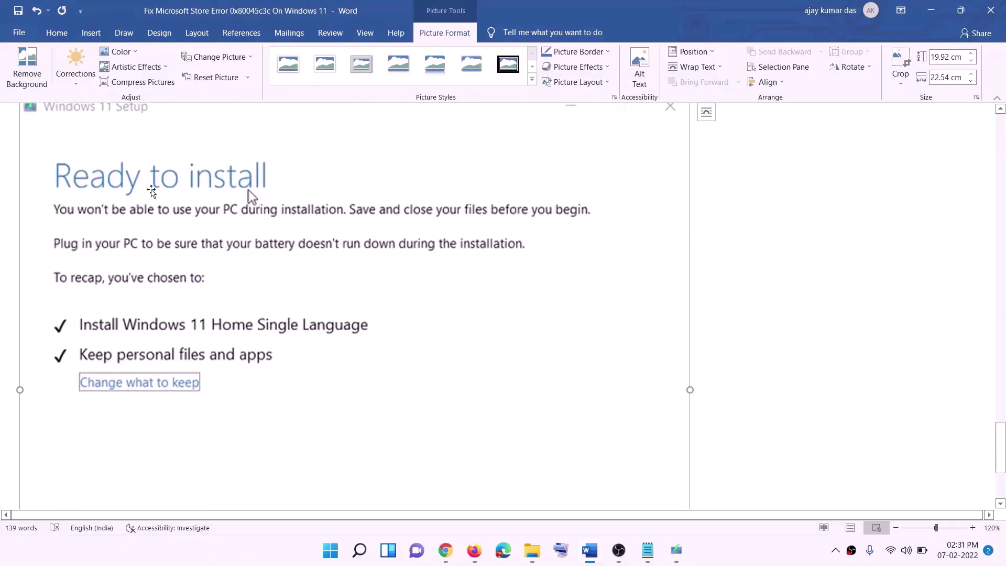
pyautogui.scroll(-1, 151, 191)
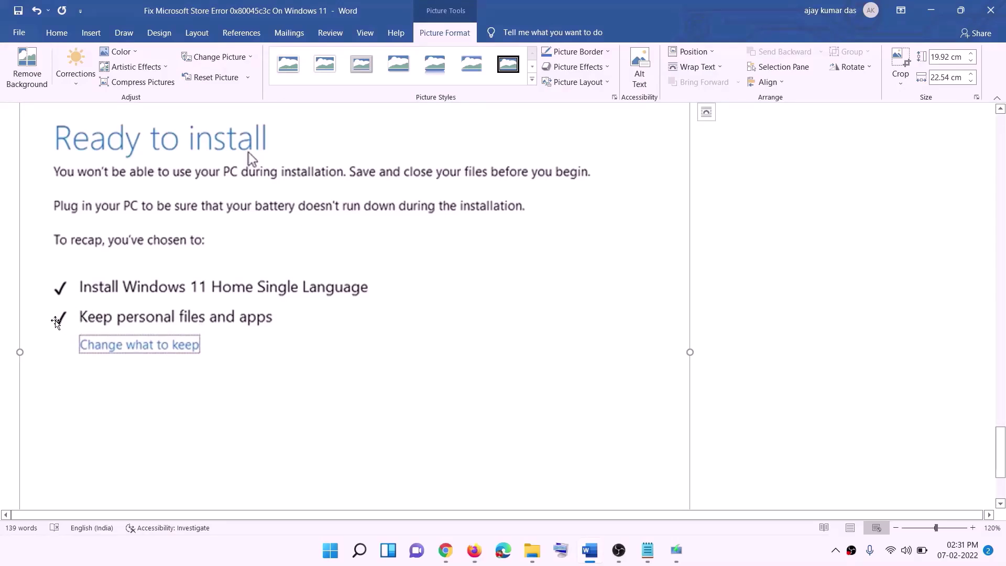
pyautogui.scroll(-1, 315, 328)
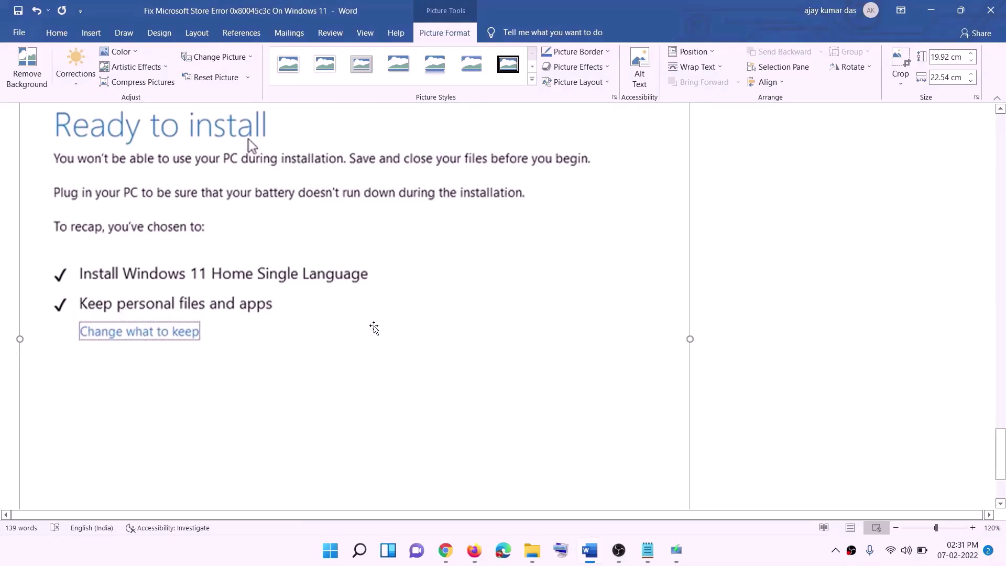
pyautogui.scroll(-3, 374, 327)
pyautogui.scroll(6, 535, 393)
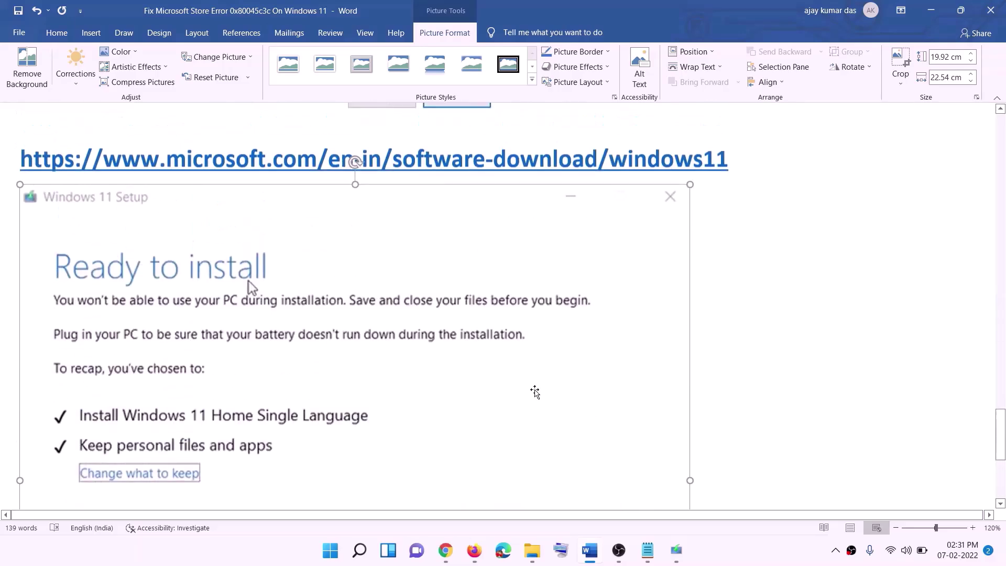
pyautogui.scroll(1, 534, 392)
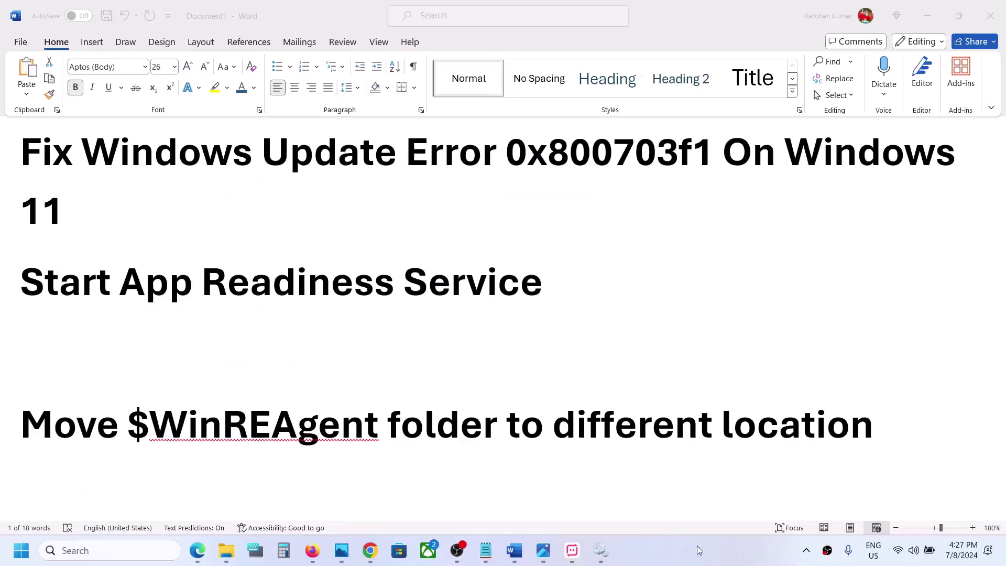